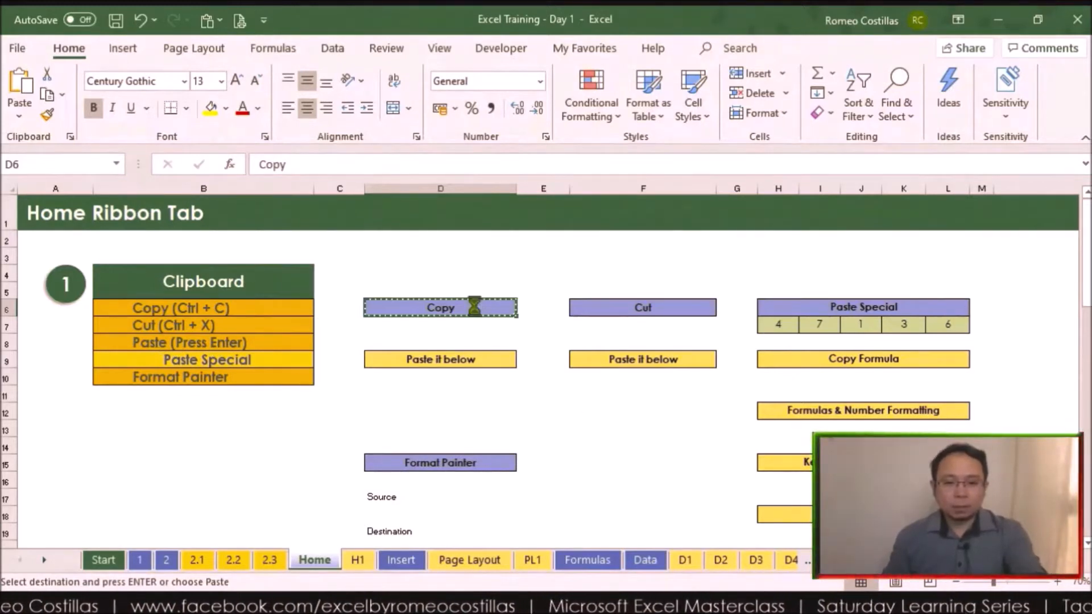
Step: Paste the copied "Copy" cell into D10 and move the "Cut" cell from F6 to F10
left_click(476, 378)
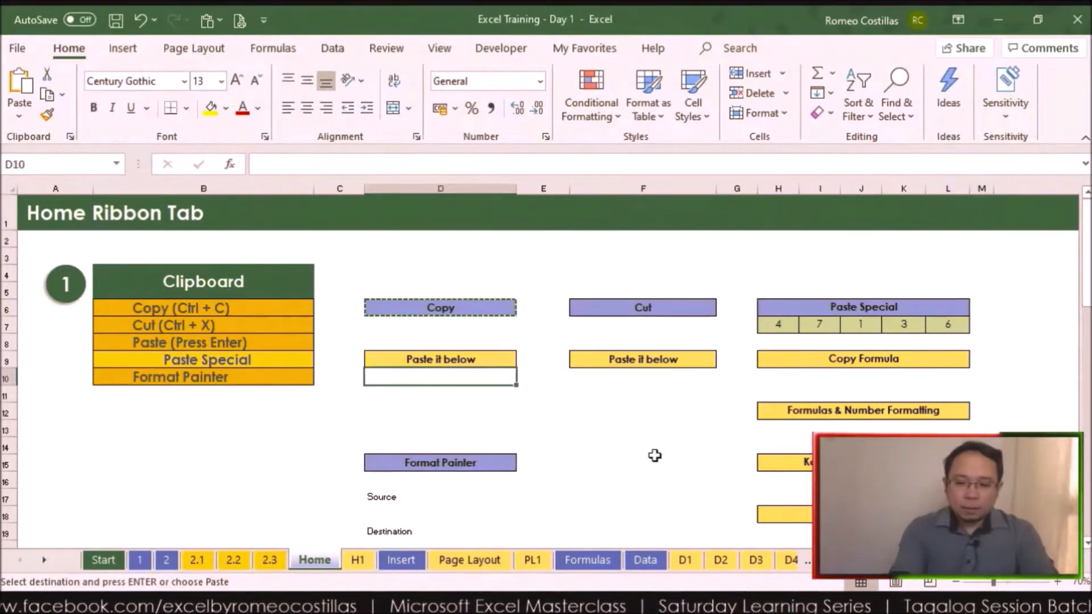
key("Return")
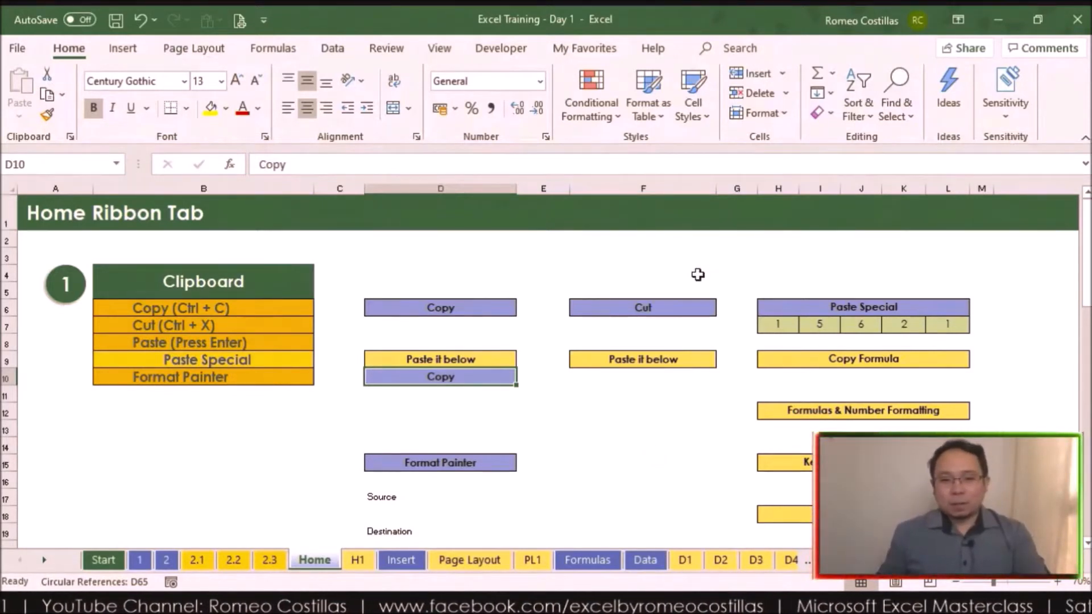
left_click(670, 311)
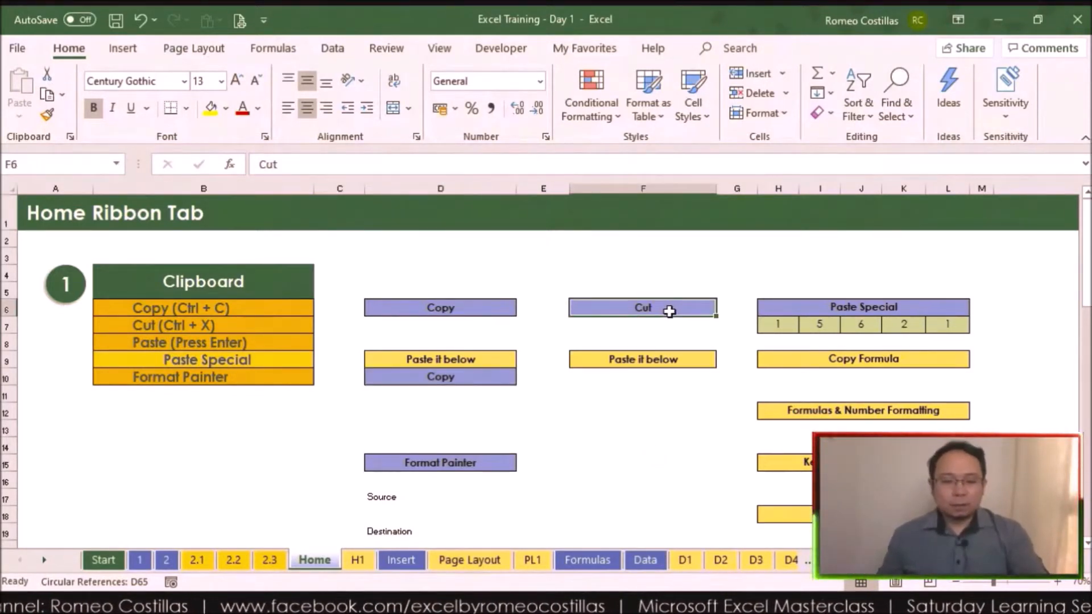
key("ctrl+x")
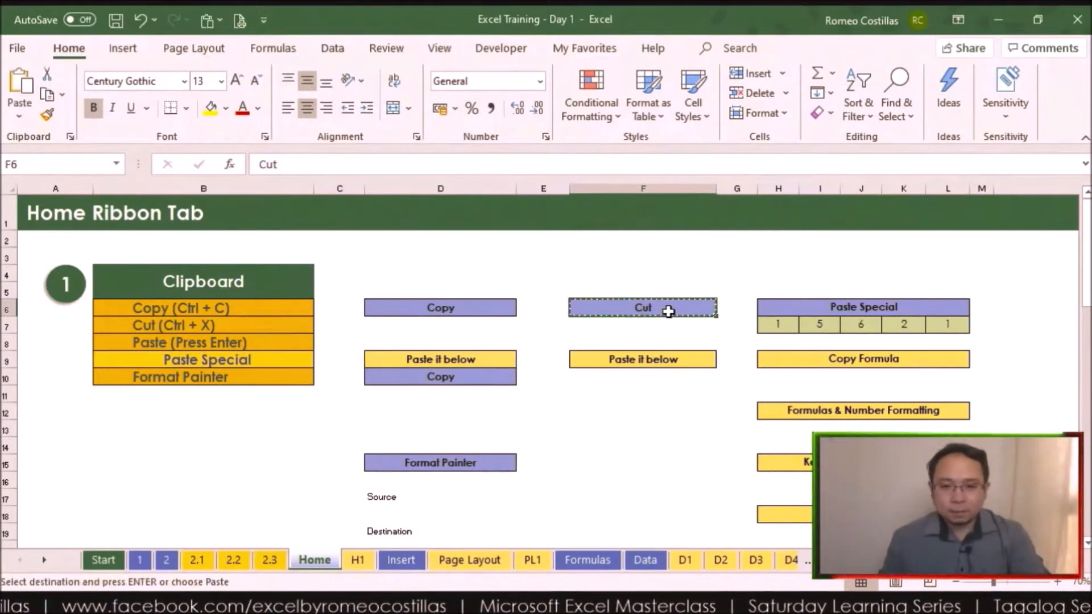
left_click(680, 381)
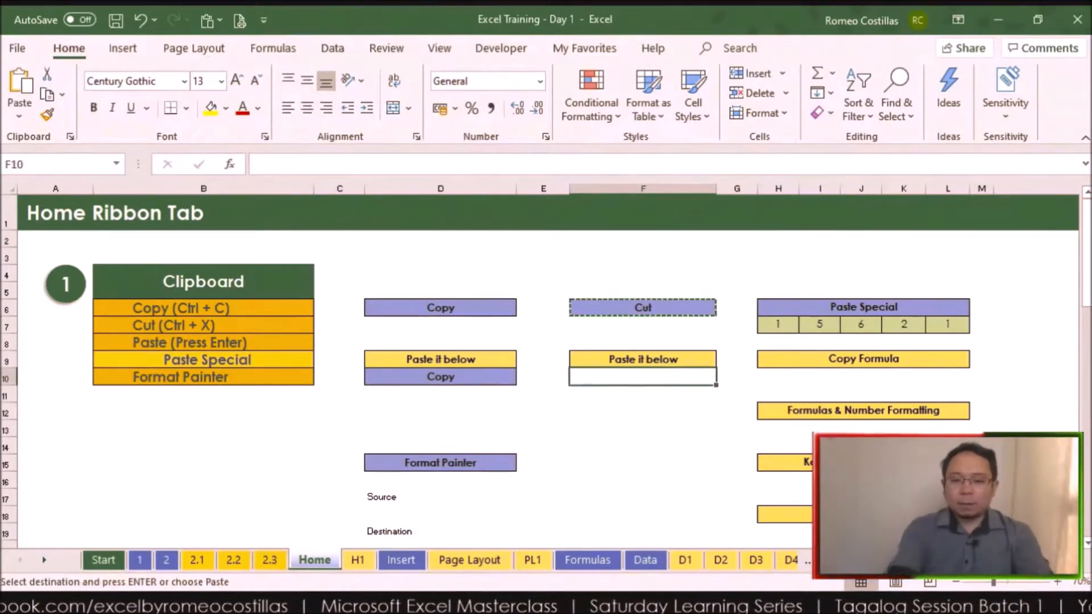
key("Return")
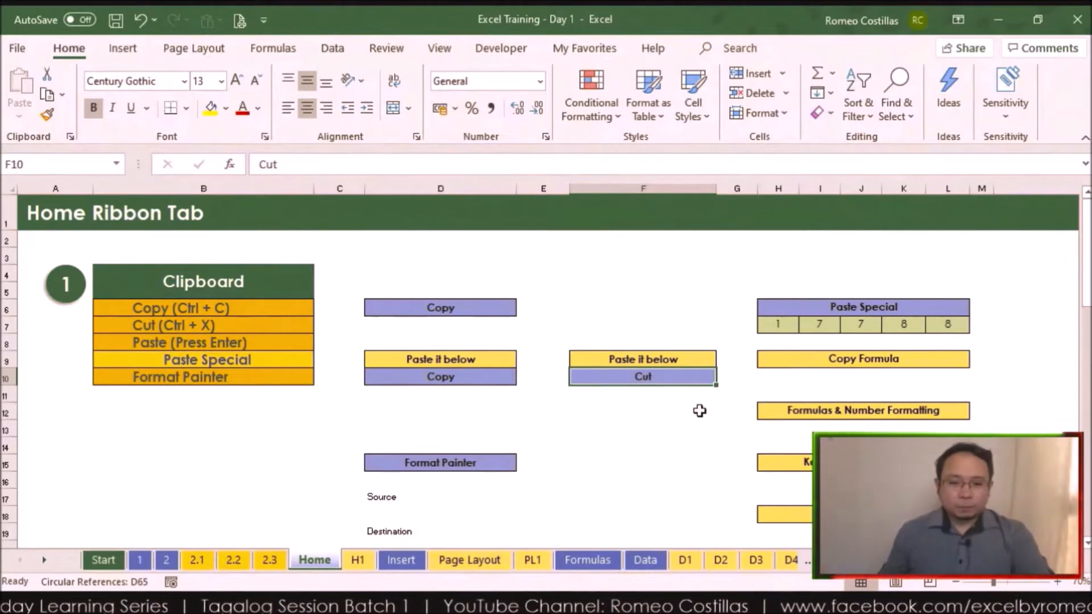
Step: Set the font of the Source cell D17 to Algerian, size 26
scroll(663, 410, "down", 2)
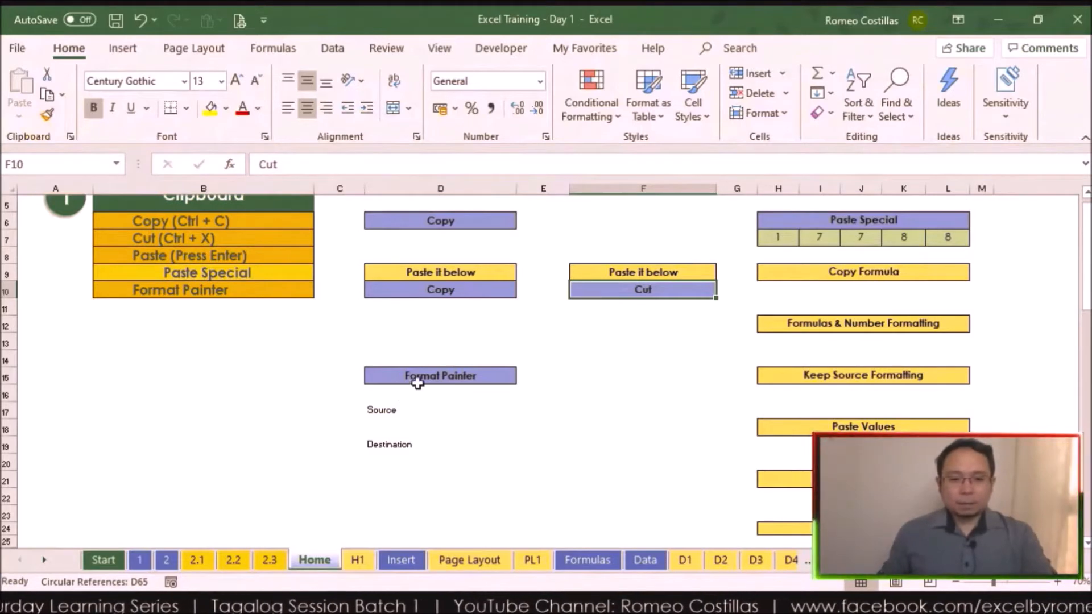
left_click(434, 410)
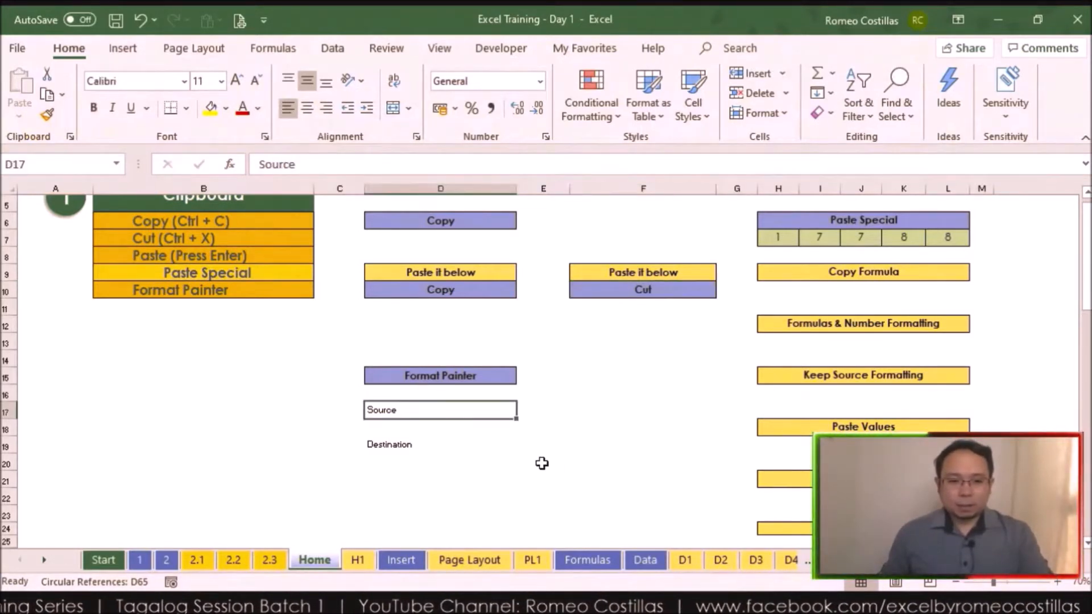
scroll(542, 463, "up", 3)
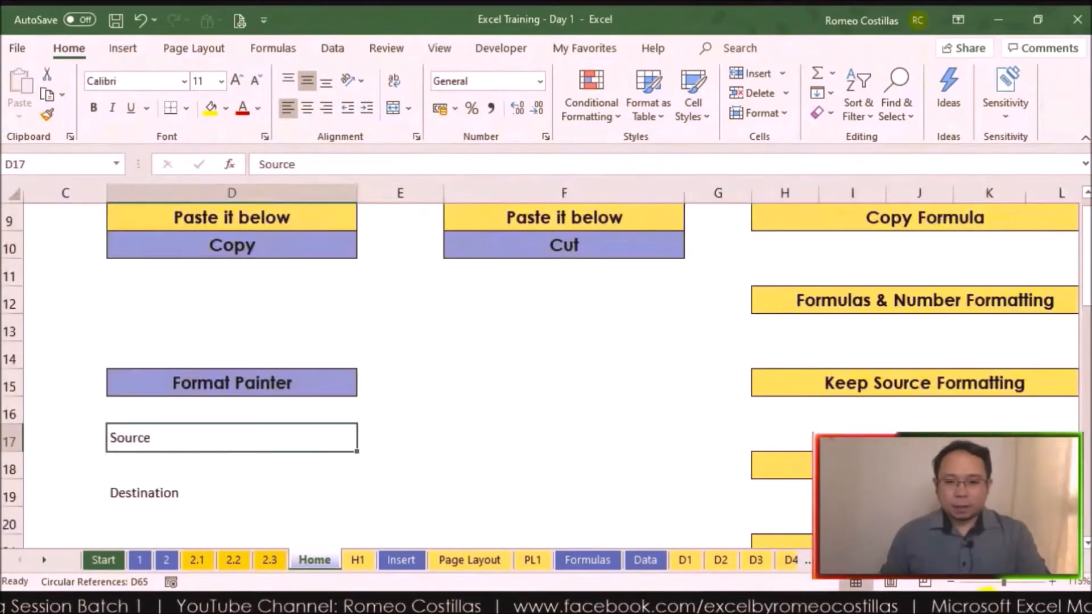
scroll(546, 364, "left", 2)
scroll(546, 364, "down", 2)
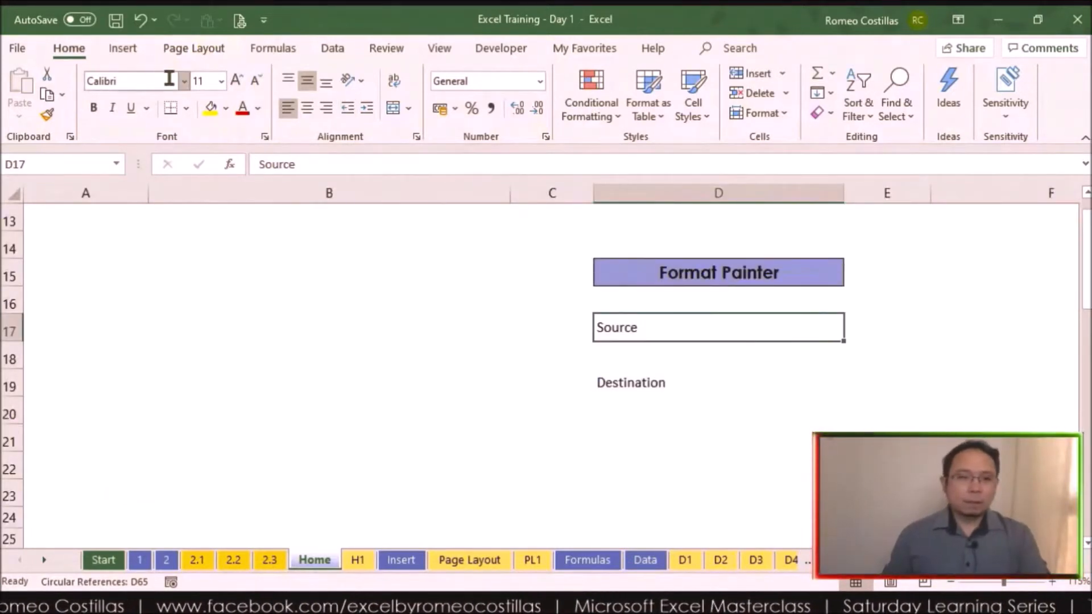
left_click(184, 86)
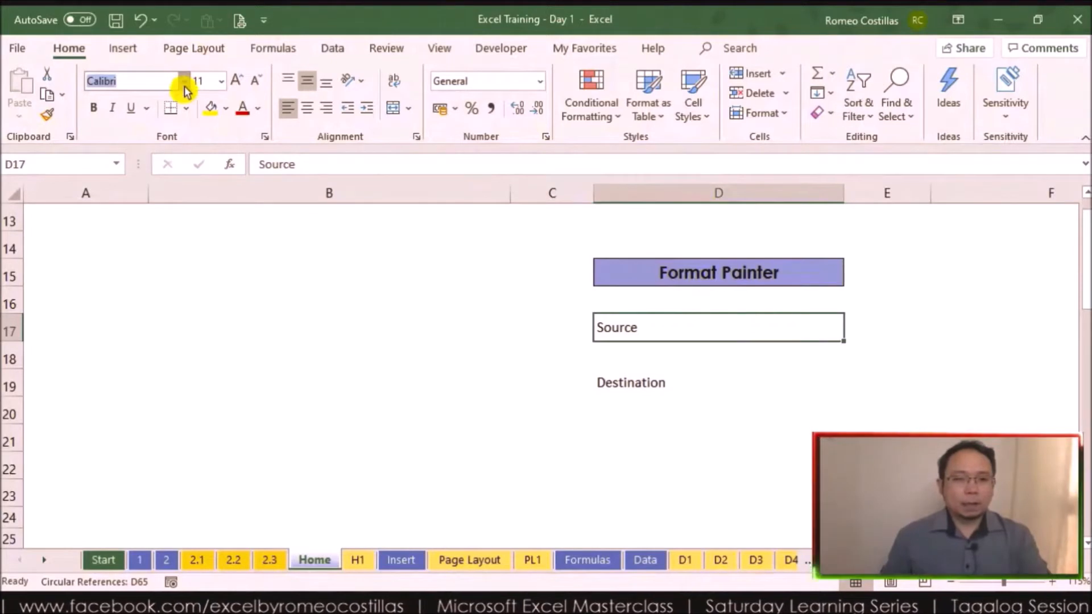
left_click(180, 396)
left_click(221, 81)
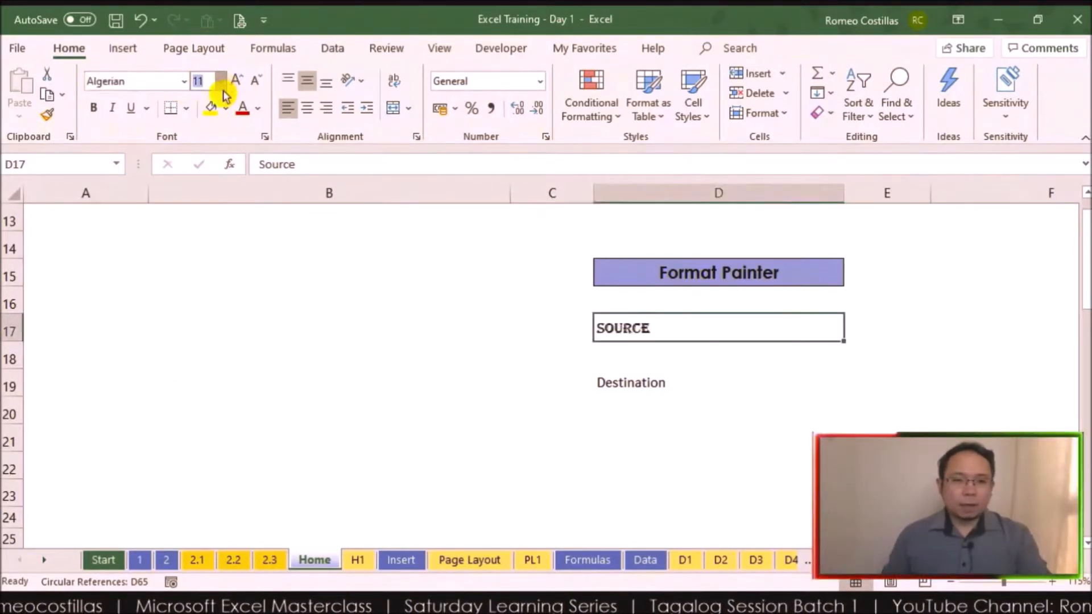
left_click(213, 327)
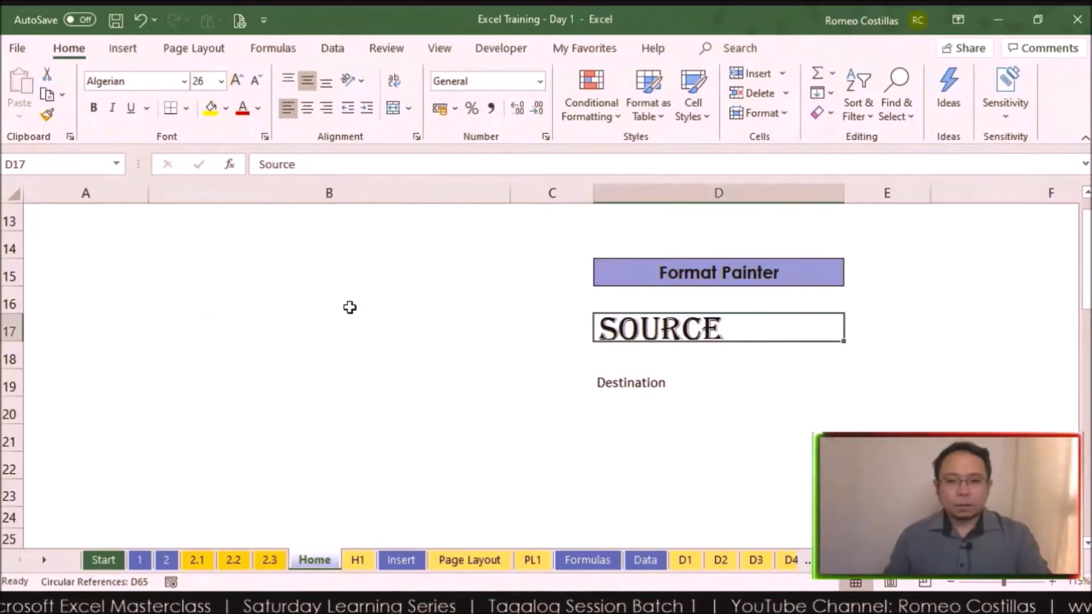
Step: Format D17 with centered text, an orange fill and all borders, and make row 17 about twice as tall
left_click(306, 111)
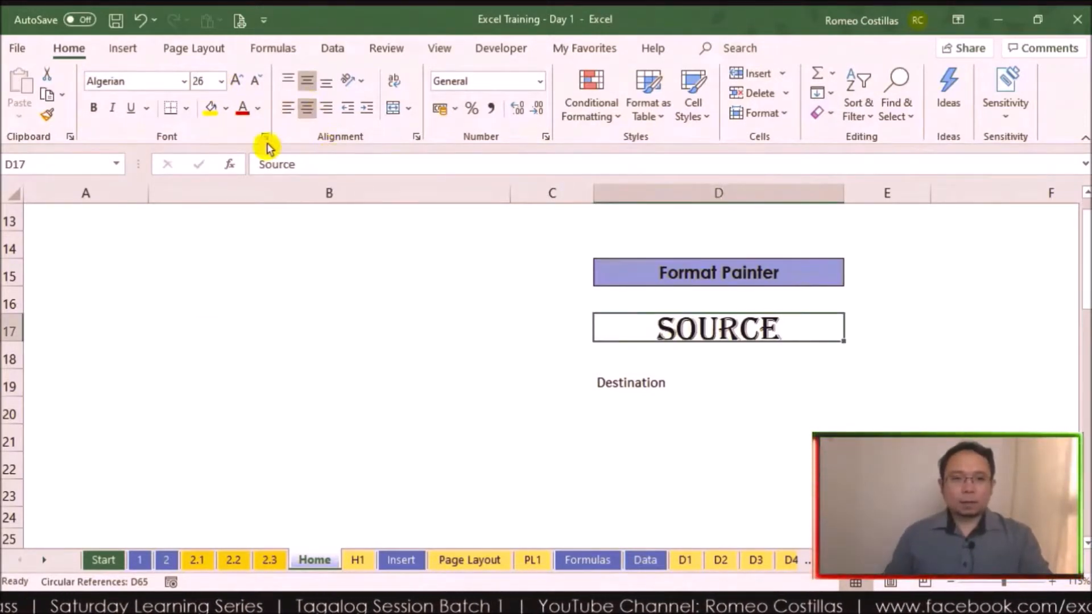
left_click(218, 114)
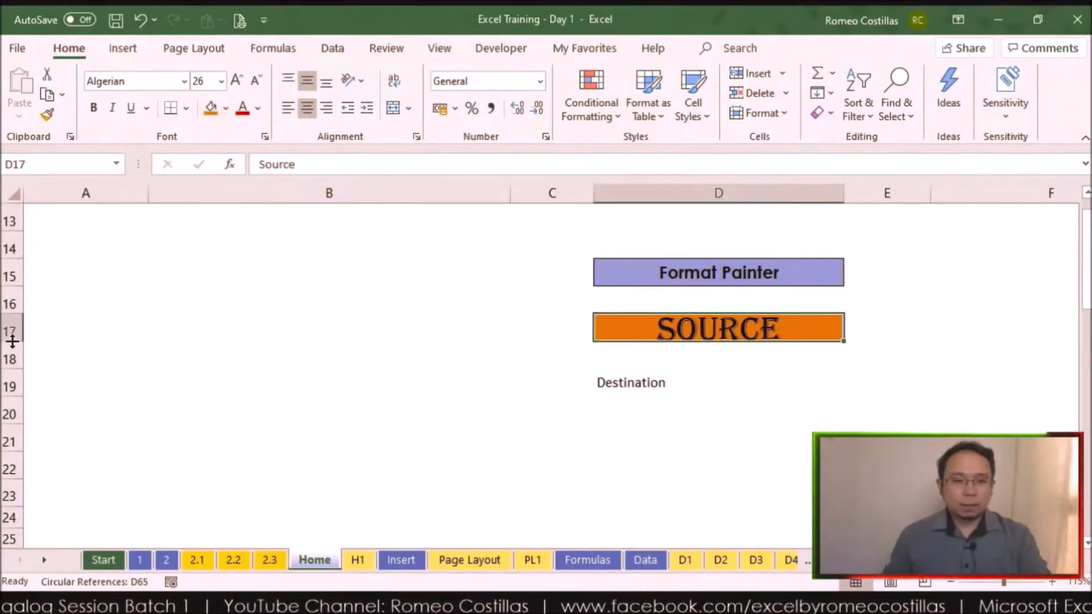
left_click_drag(12, 341, 12, 368)
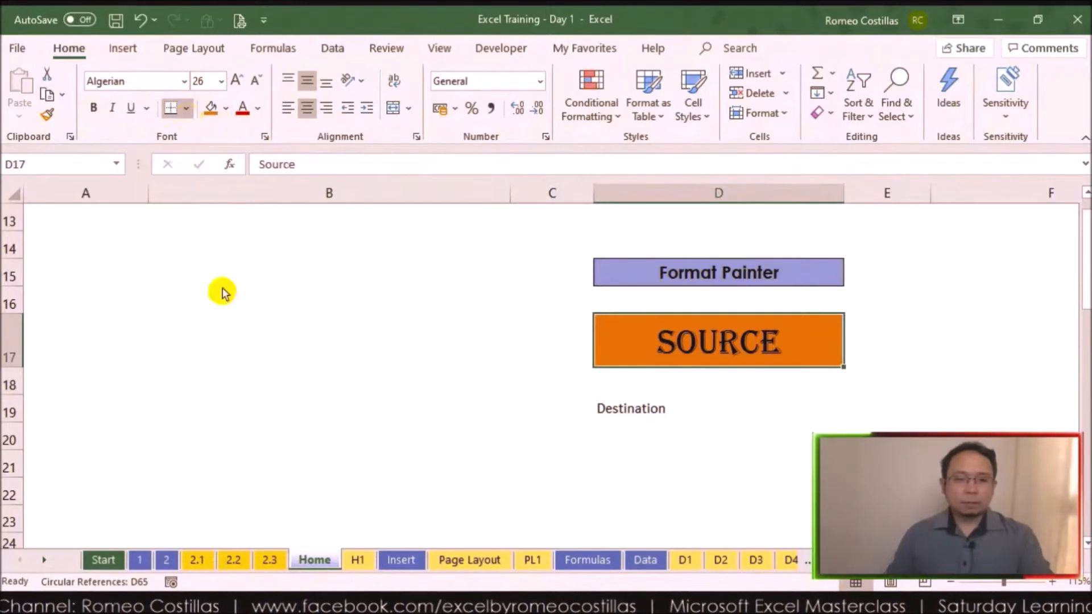
left_click(802, 461)
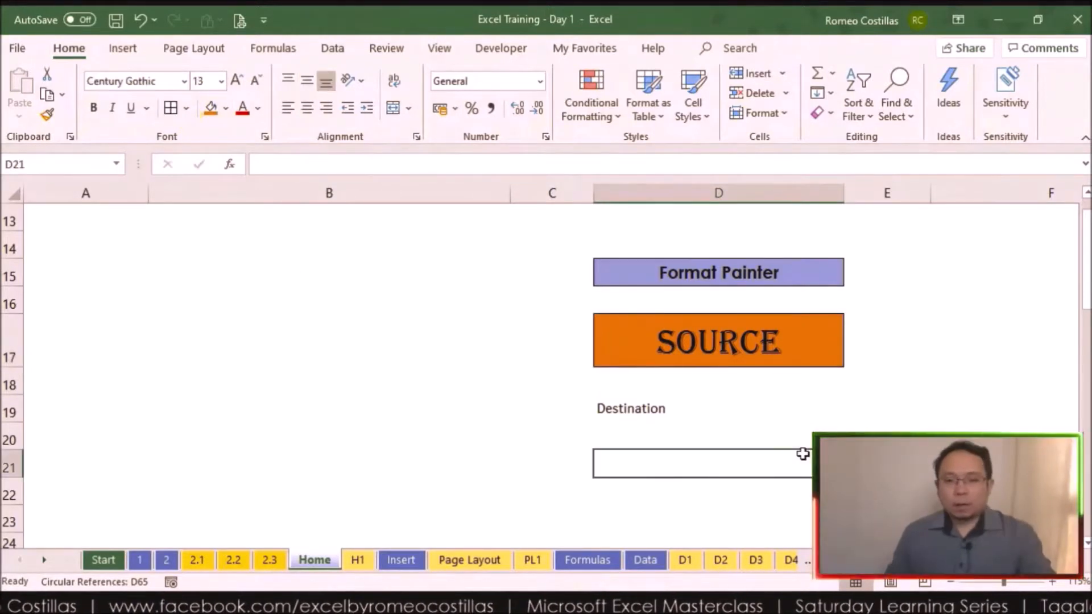
Step: Copy the formatting of the Source cell to the Destination cell D19 with Format Painter, and make row 19 about twice as tall
left_click(738, 335)
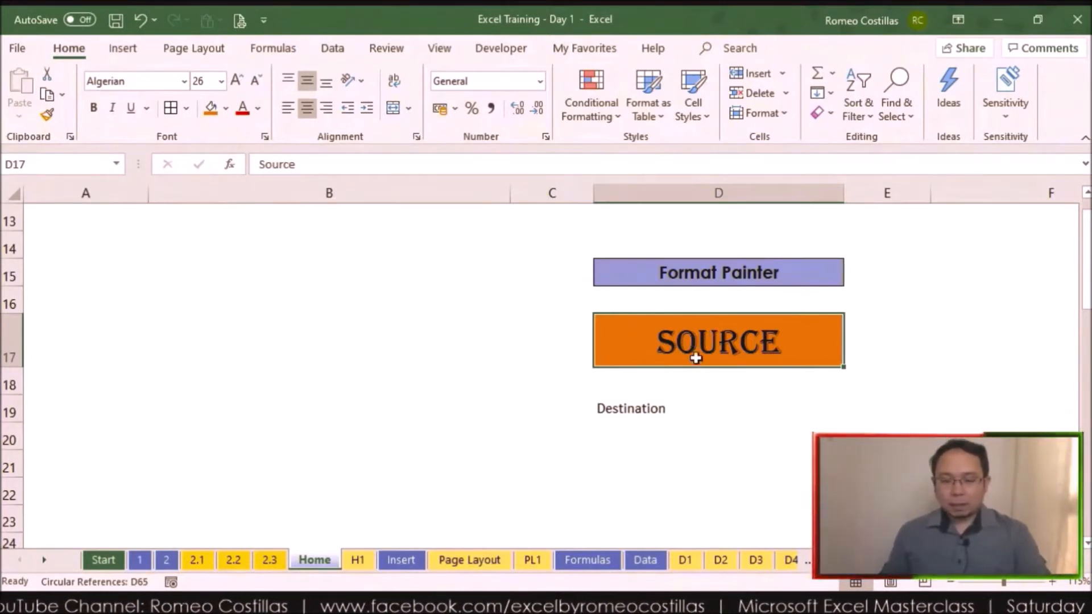
left_click(672, 410)
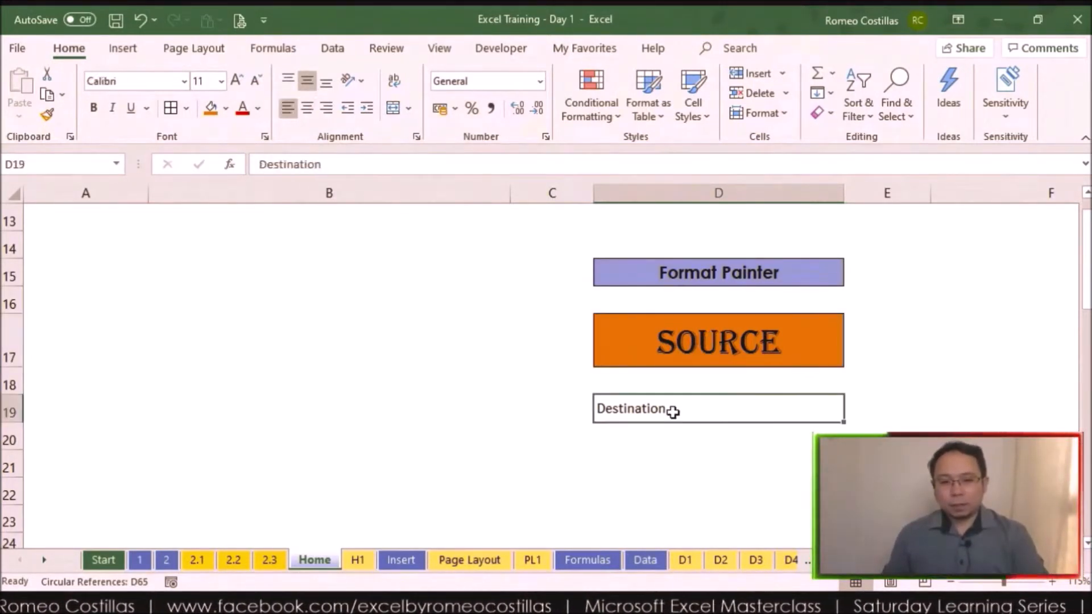
left_click(694, 339)
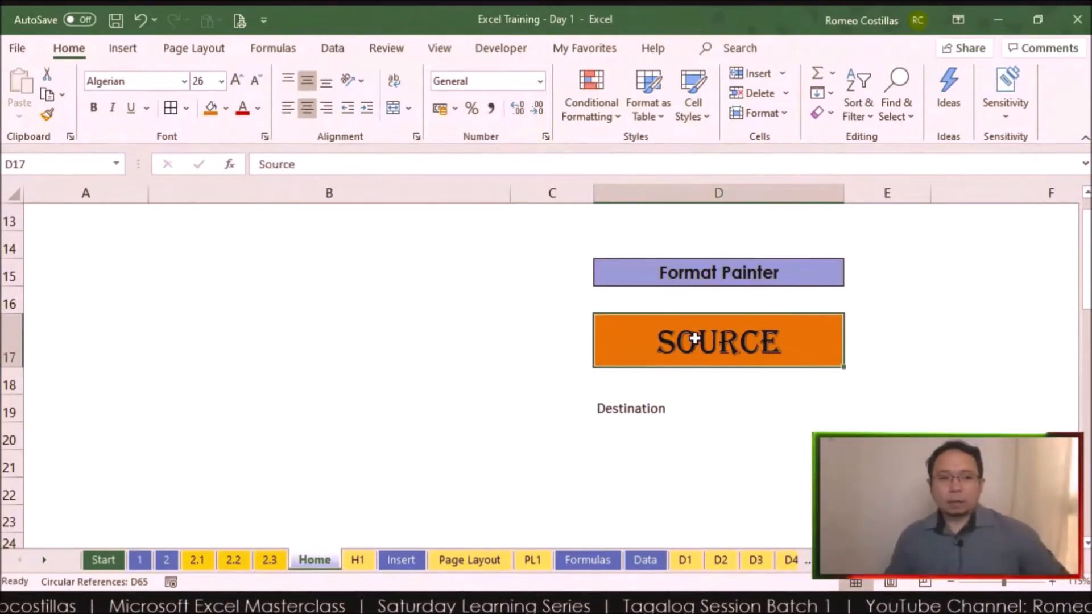
left_click(49, 119)
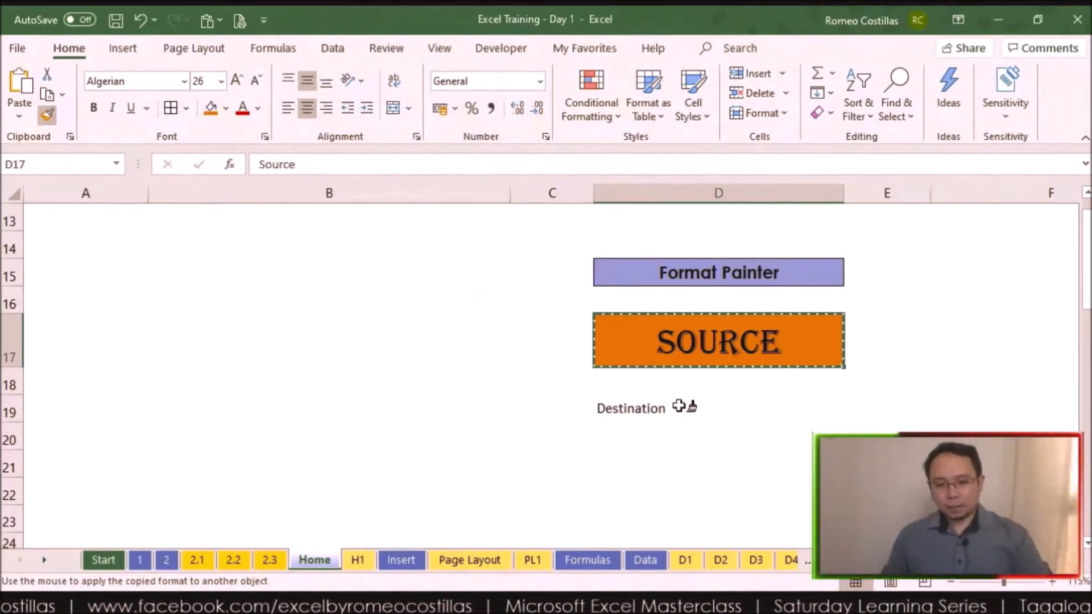
left_click(678, 405)
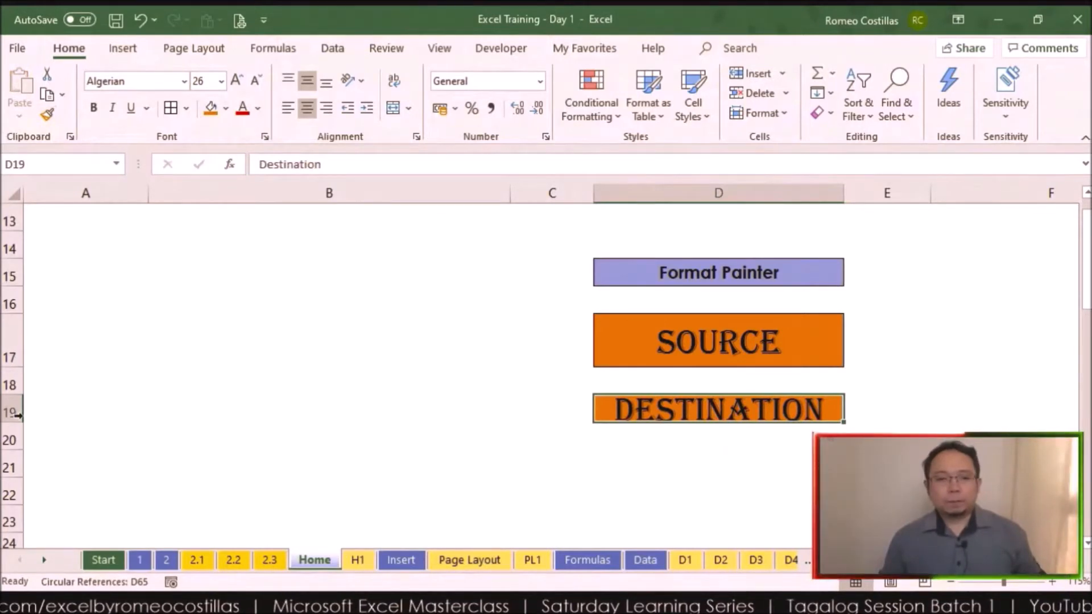
left_click_drag(18, 416, 3, 449)
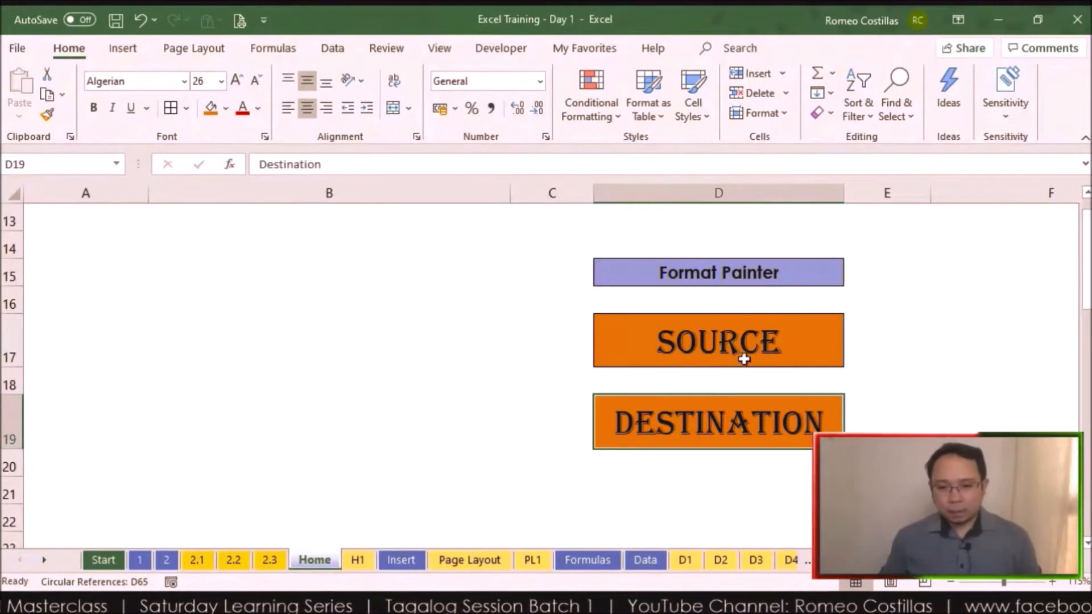
Step: Apply the formatting of the Format Painter heading in D15 to the range D17:D21 with Format Painter
left_click(677, 271)
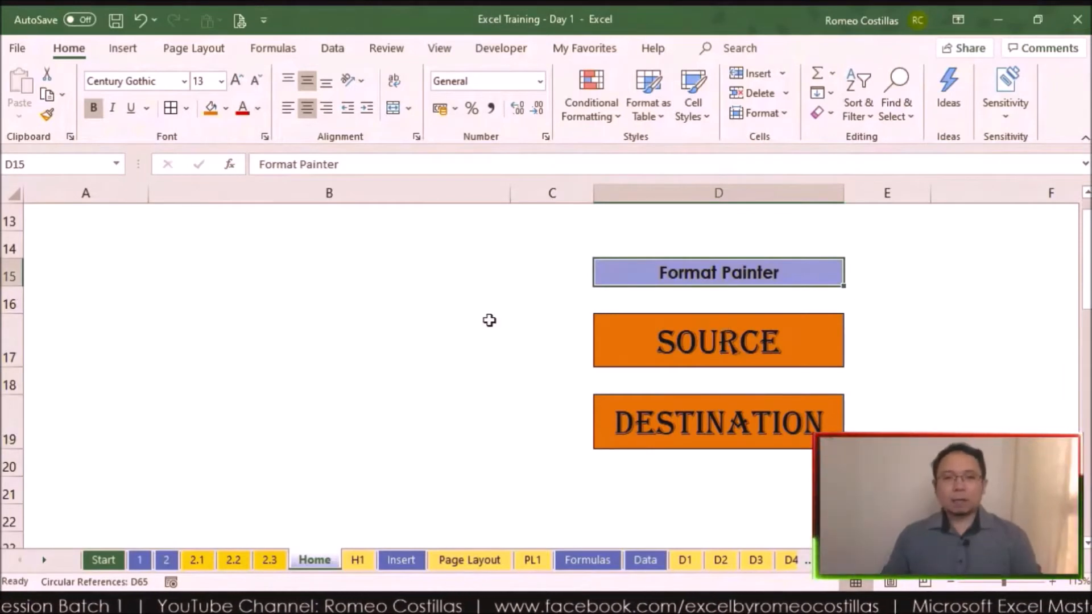
left_click(47, 113)
left_click_drag(820, 347, 809, 484)
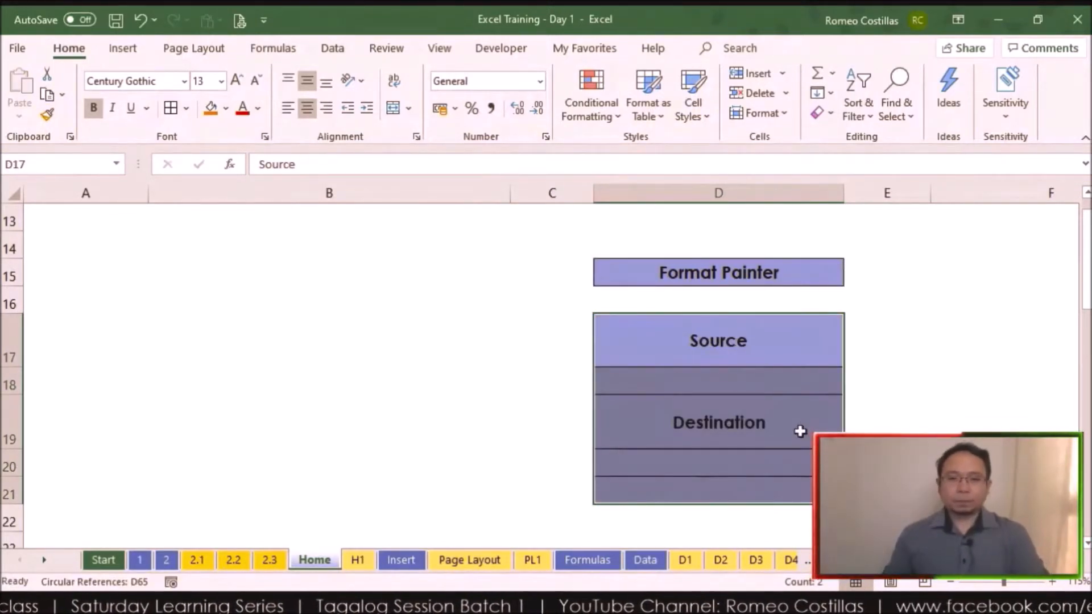
Step: Inspect the formula in H7 under Paste Special and recalculate the random numbers in that row
scroll(787, 394, "down", 1, "ctrl")
scroll(785, 390, "up", 4)
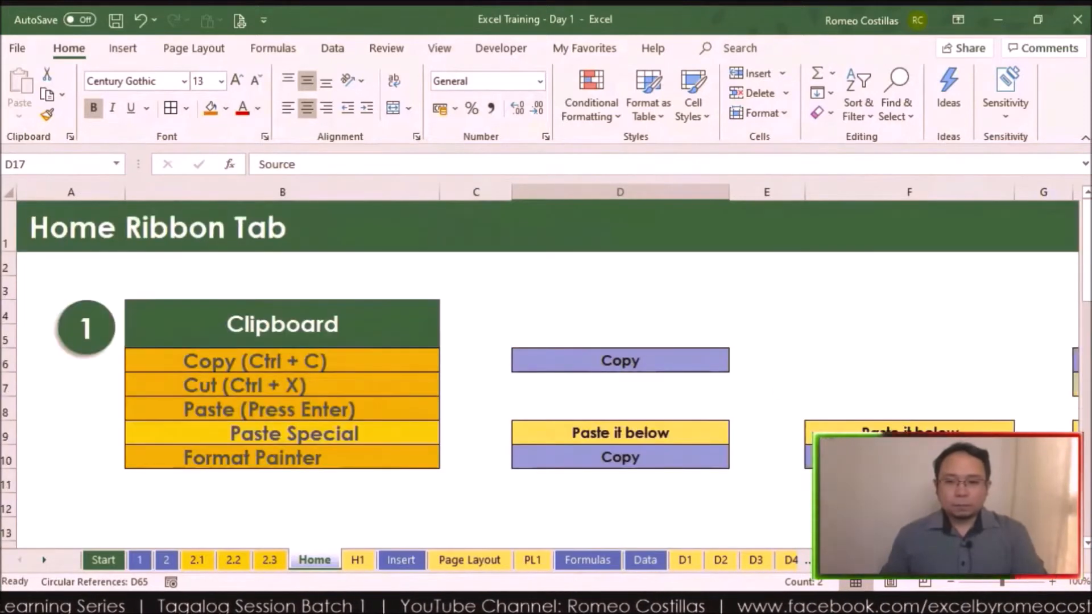
scroll(545, 364, "right", 3)
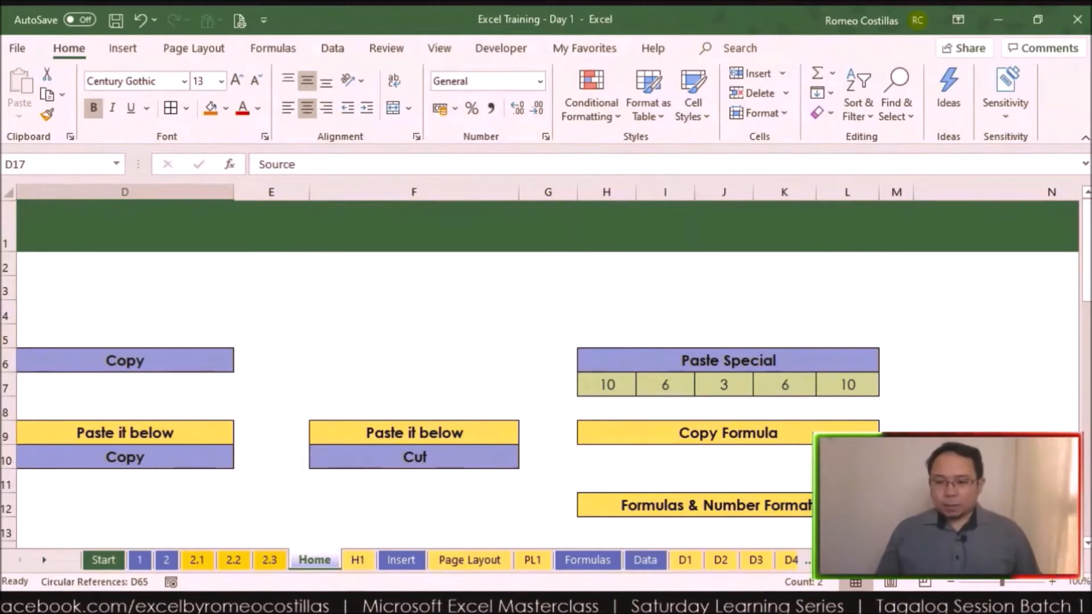
left_click(1087, 544)
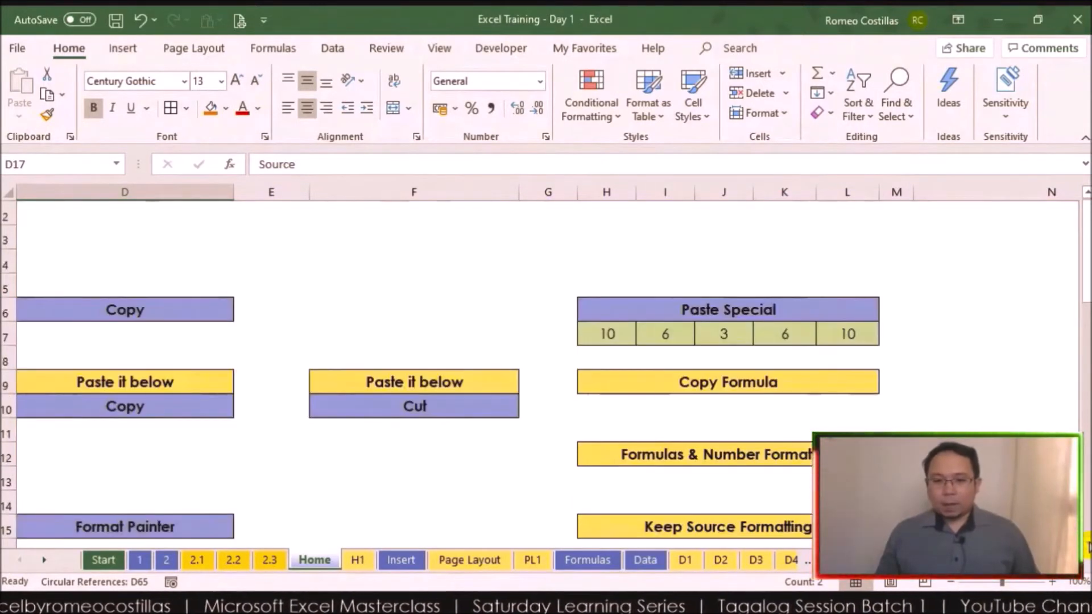
left_click(1087, 544)
left_click(608, 306)
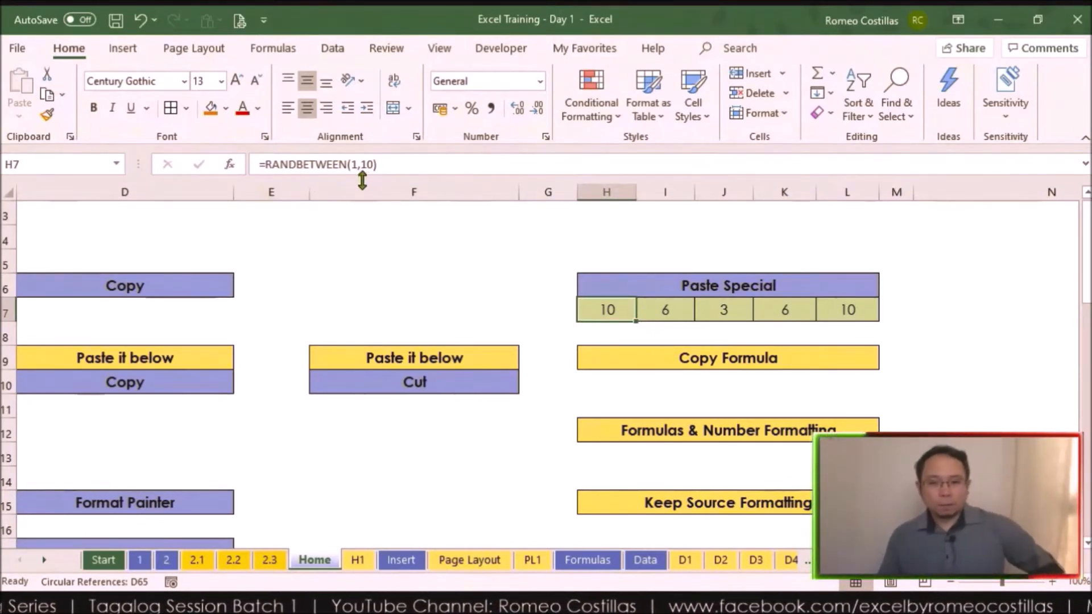
left_click(547, 314)
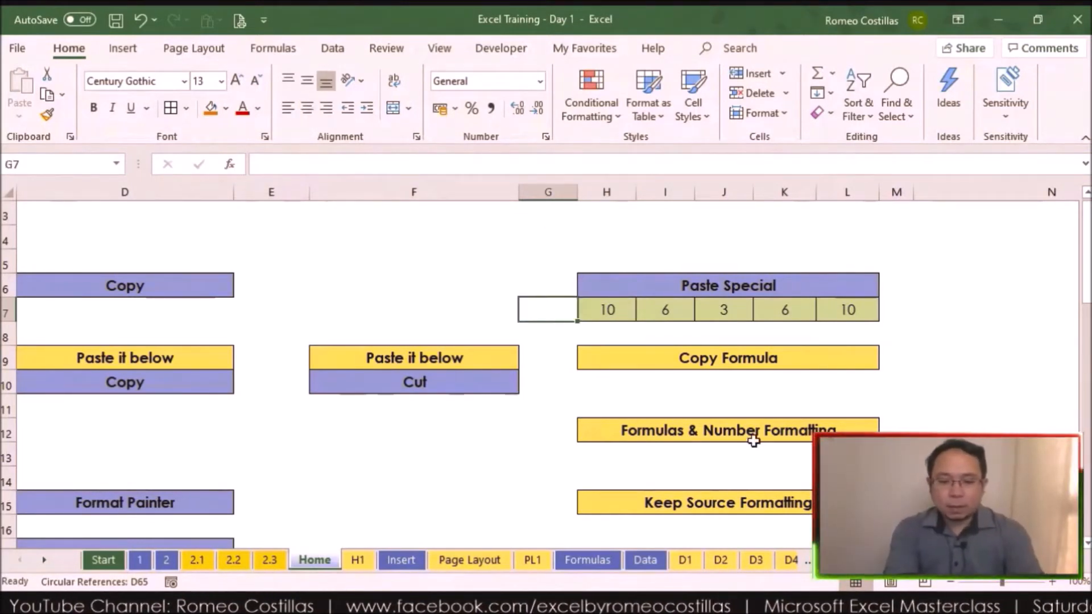
key("Return")
key("Up")
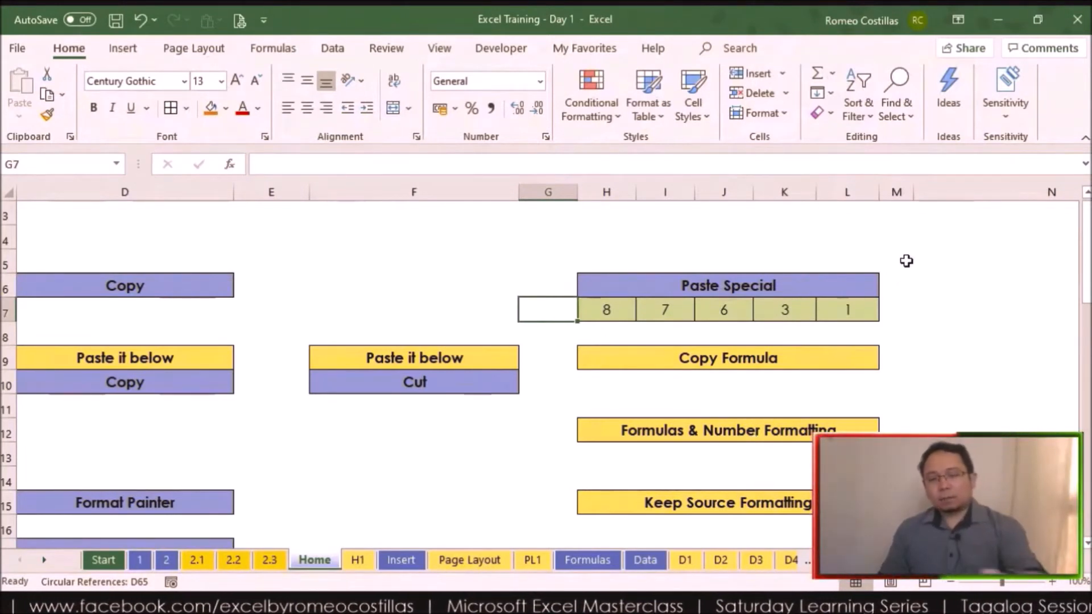
left_click(744, 233)
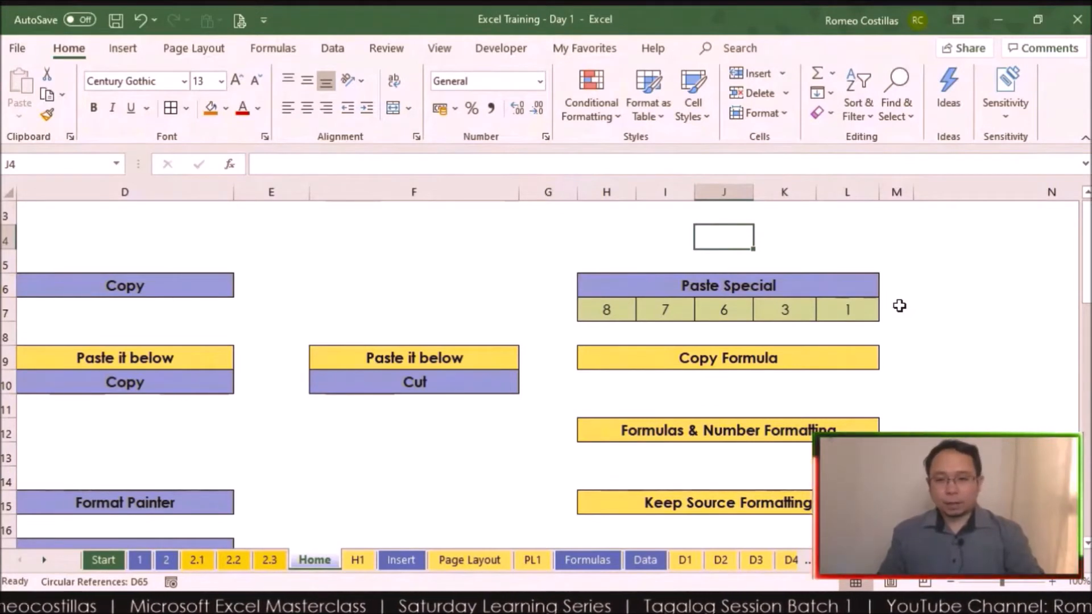
left_click_drag(764, 317, 824, 312)
left_click(924, 304)
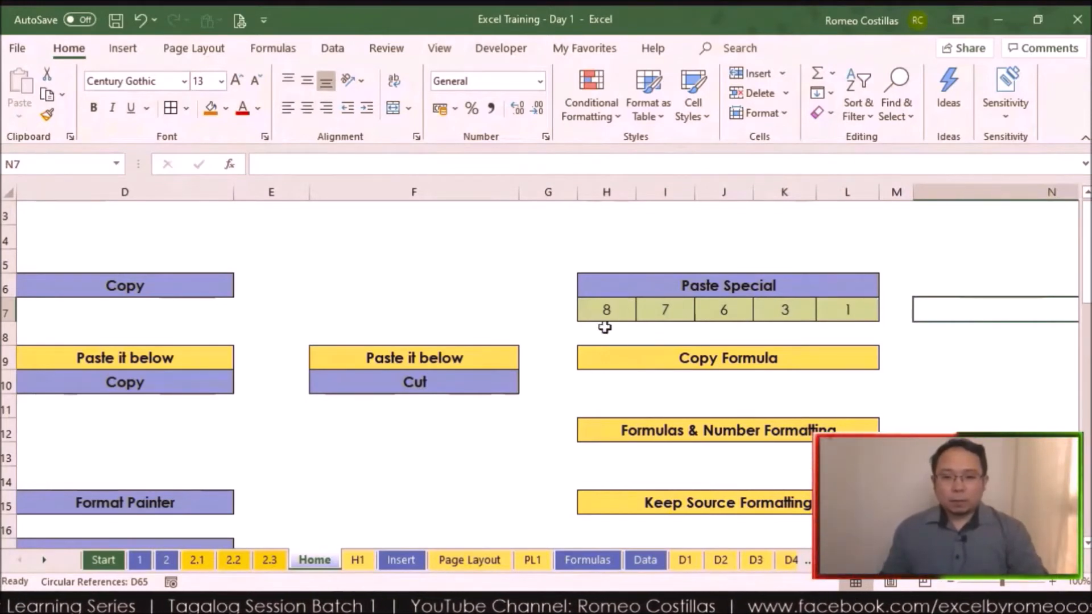
Step: Review the source range H7:L7, the destination row H10:L10 under Copy Formula, and the formula in H7
left_click_drag(603, 309, 822, 310)
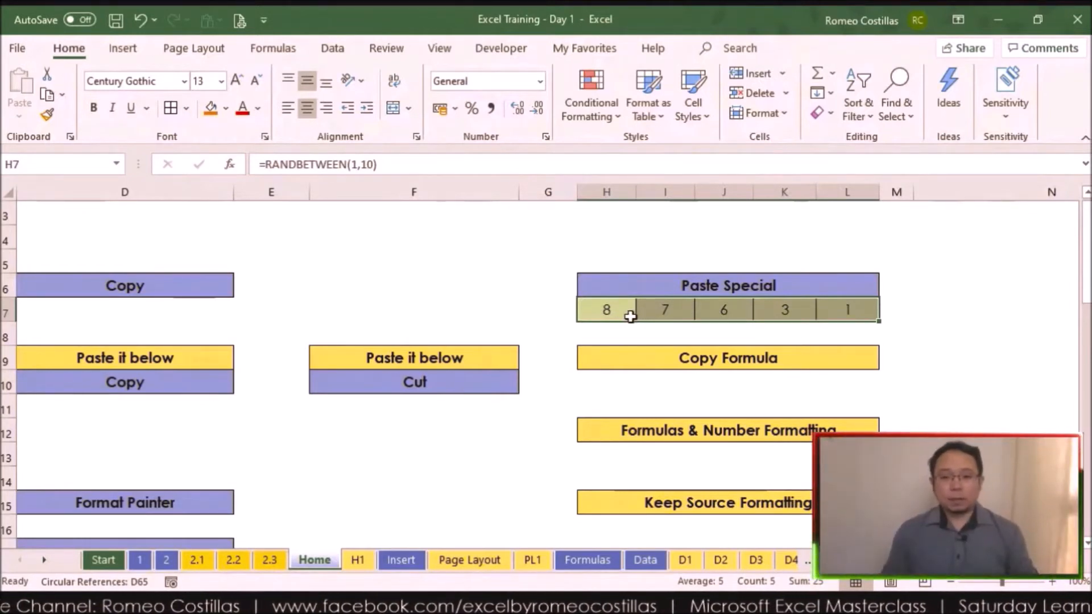
left_click_drag(597, 386, 831, 380)
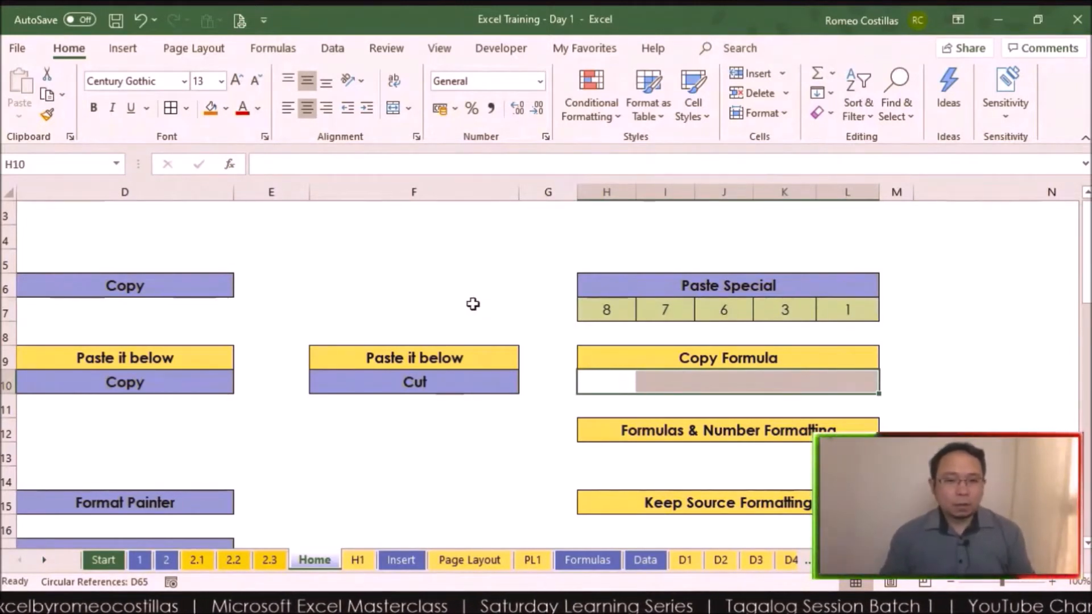
left_click(604, 386)
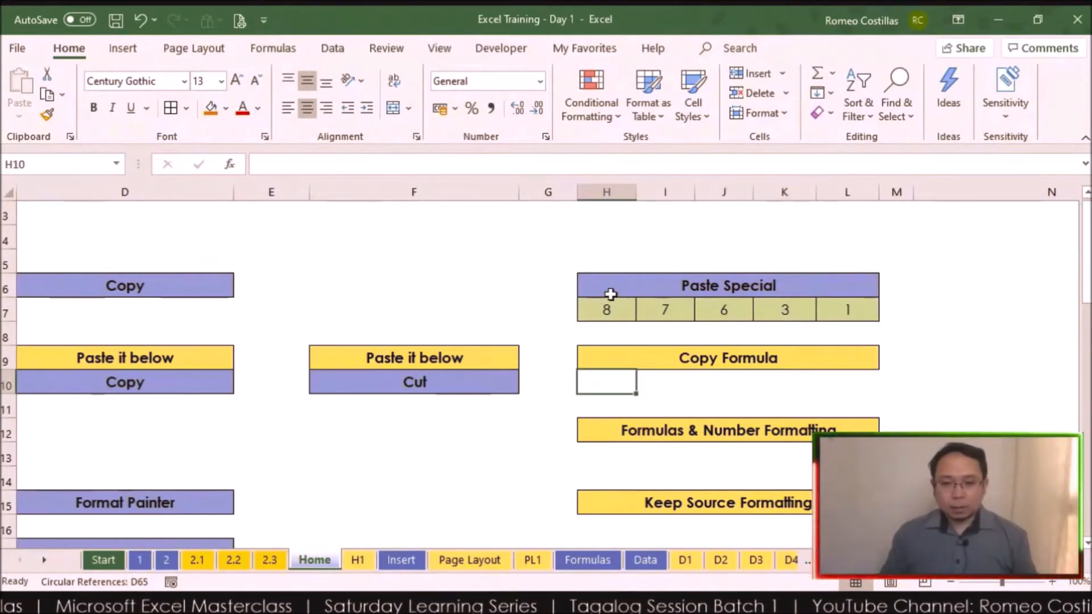
left_click(599, 313)
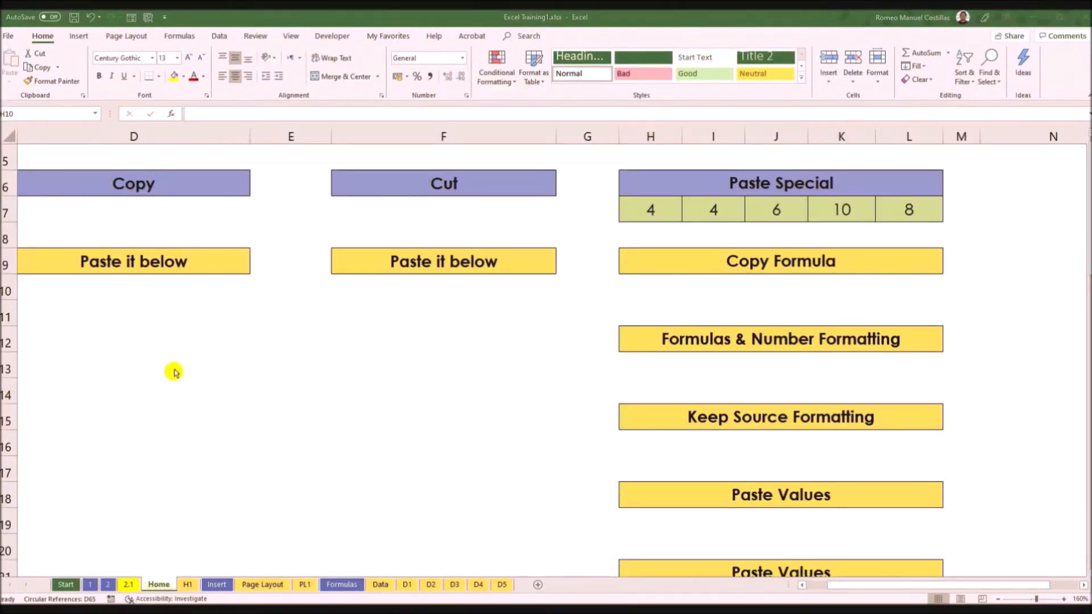
left_click(650, 209)
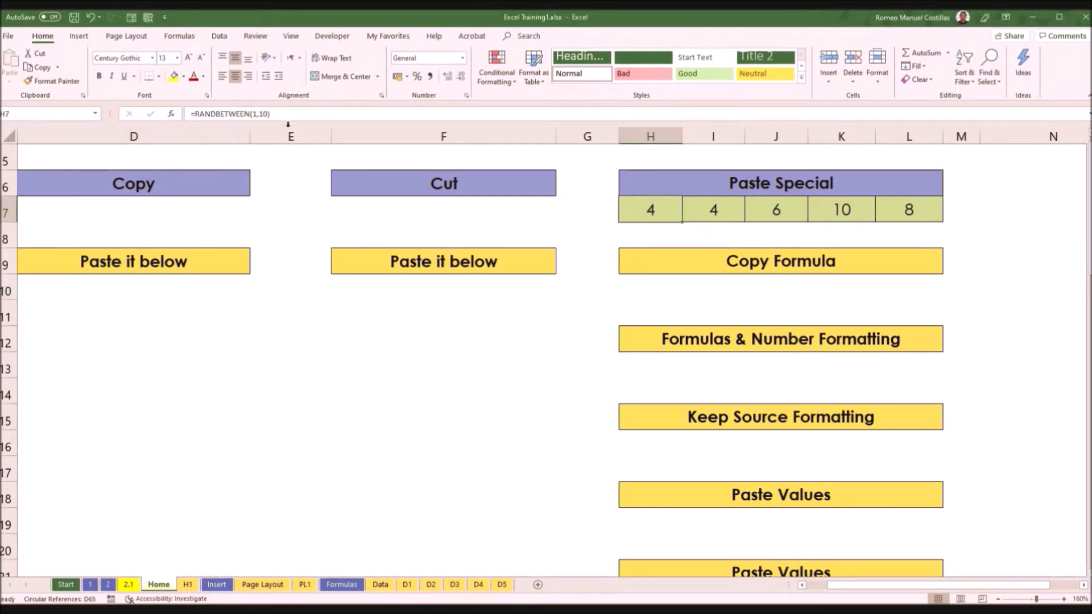
Step: Copy H7:L7 and paste only its formulas into the row starting at H10 with Paste Special, then check H10's formula
left_click_drag(653, 210, 894, 213)
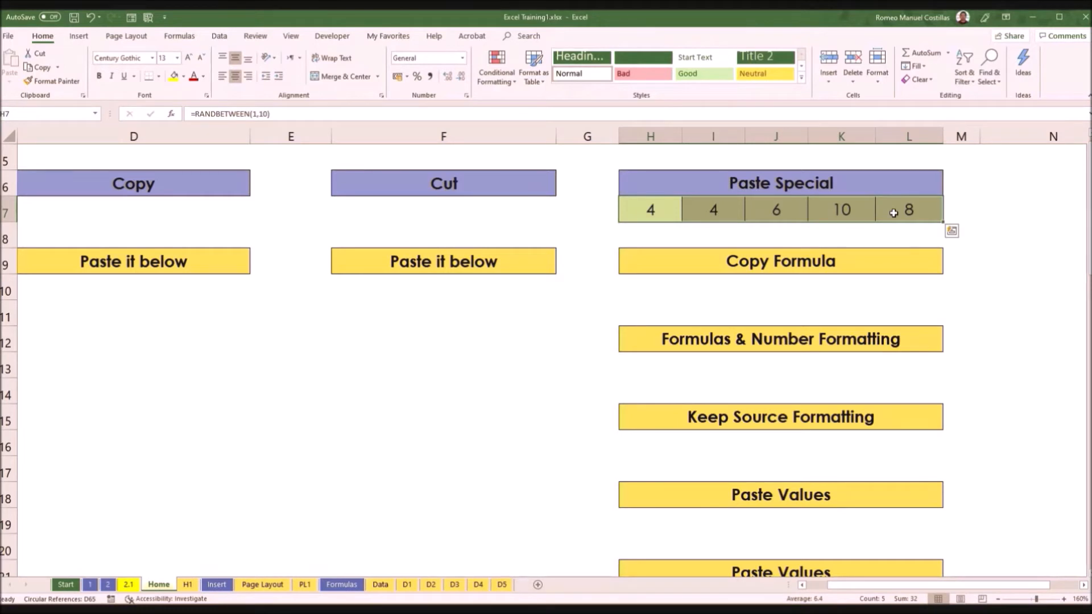
key("ctrl+c")
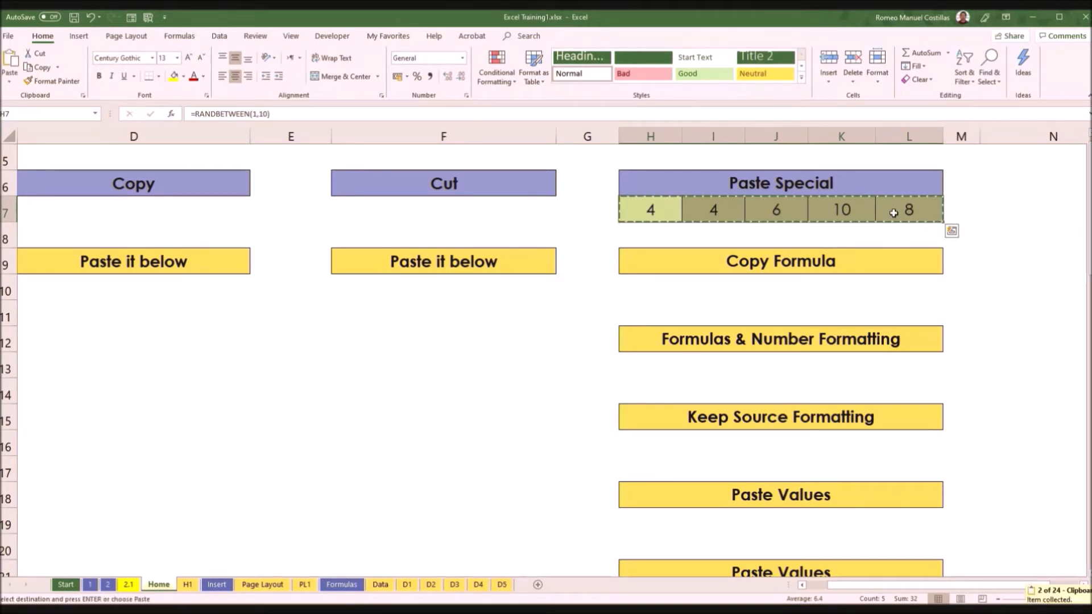
left_click(649, 284)
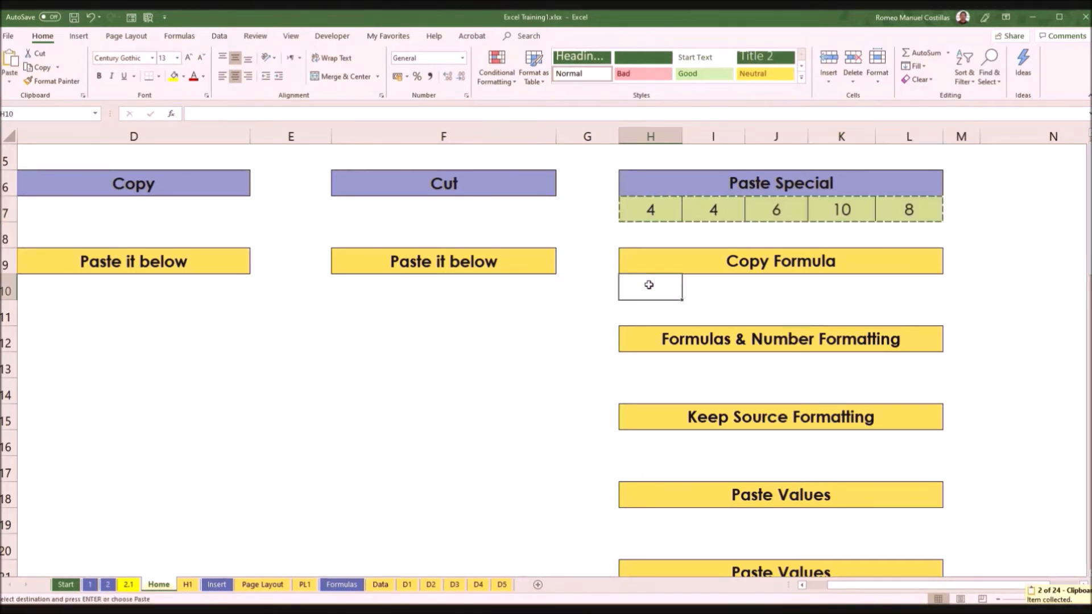
right_click(649, 285)
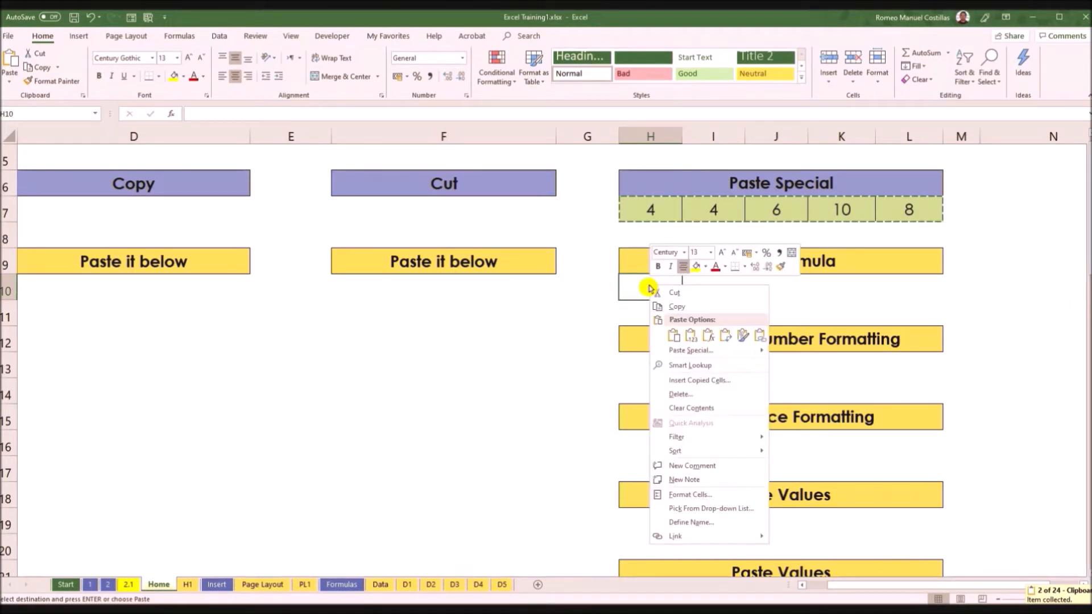
left_click(686, 348)
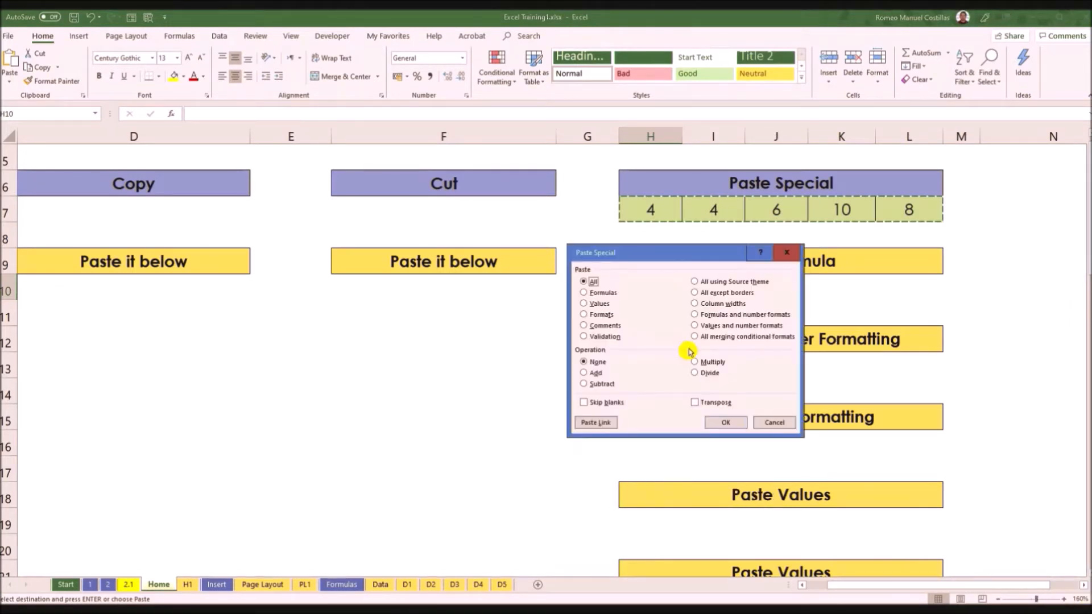
left_click(604, 293)
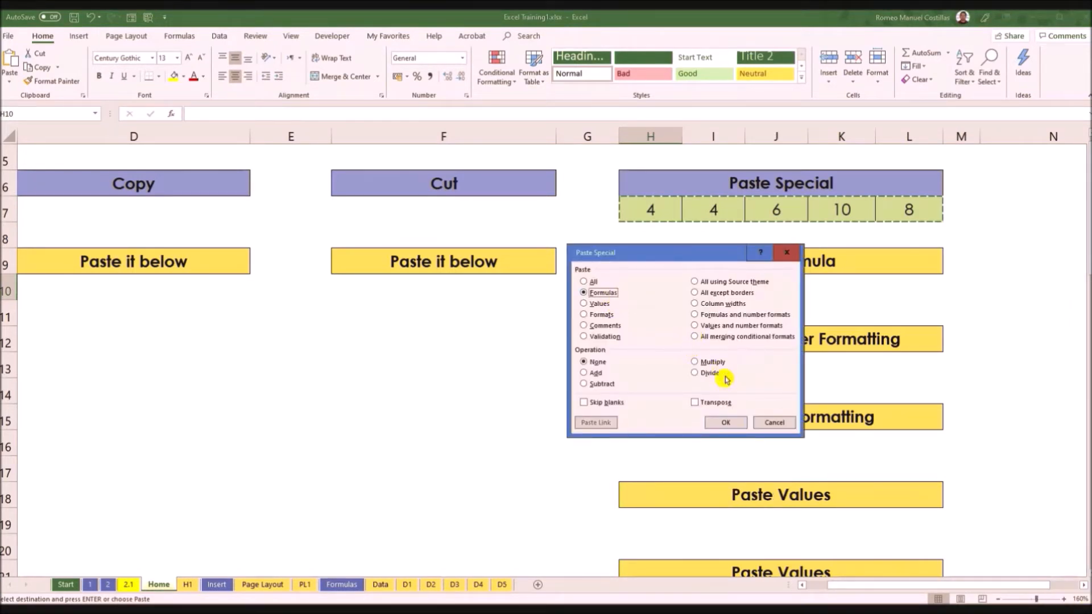
left_click(726, 422)
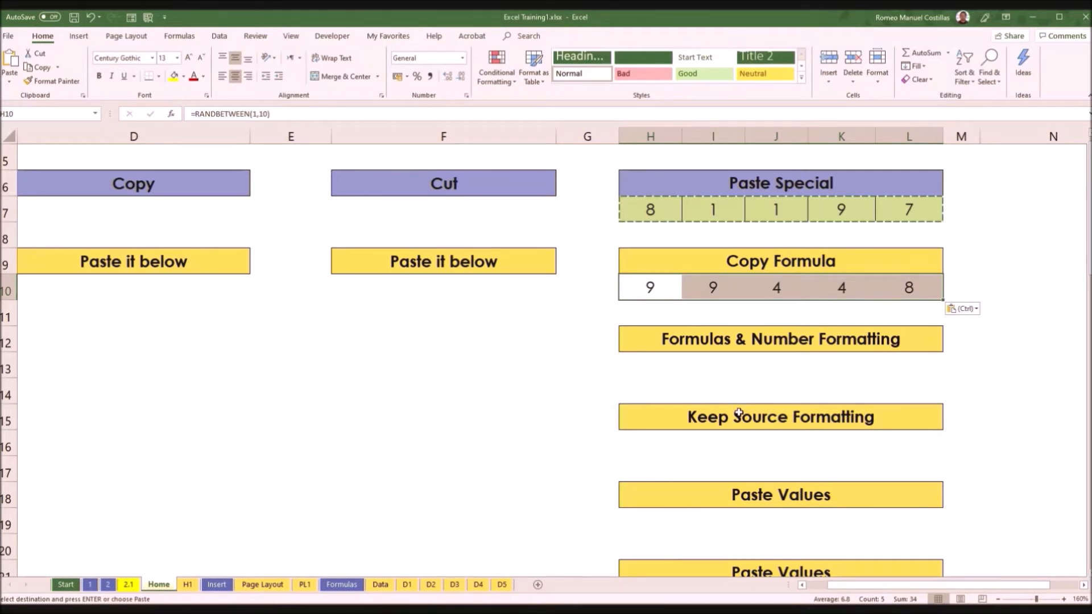
left_click(661, 288)
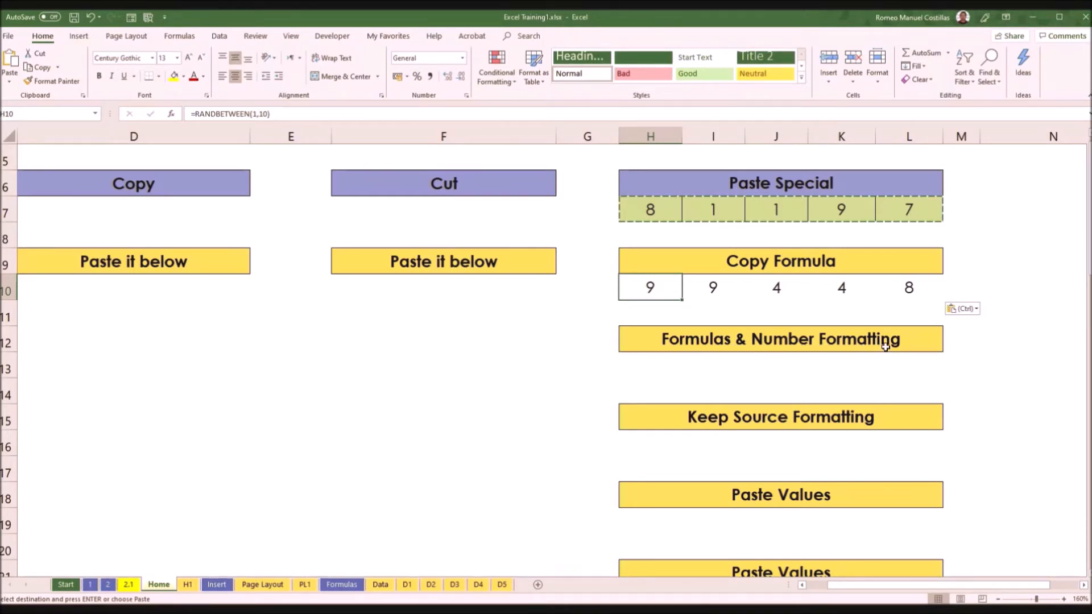
Step: Copy H7:L7 and paste it into H13 using the Formulas & Number Formatting paste option
left_click_drag(652, 211, 929, 212)
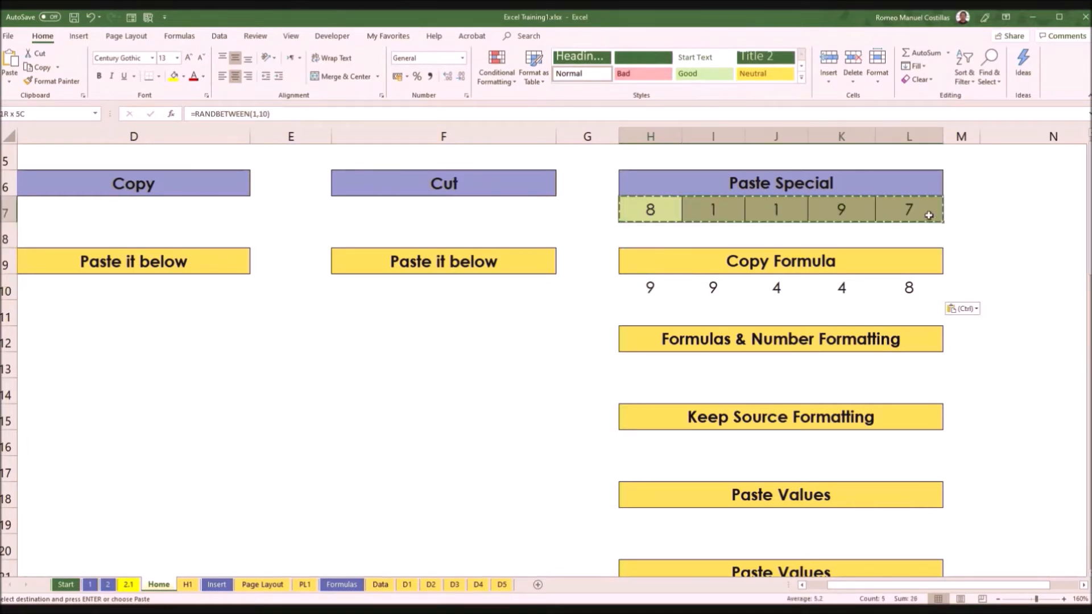
left_click(647, 369)
right_click(649, 367)
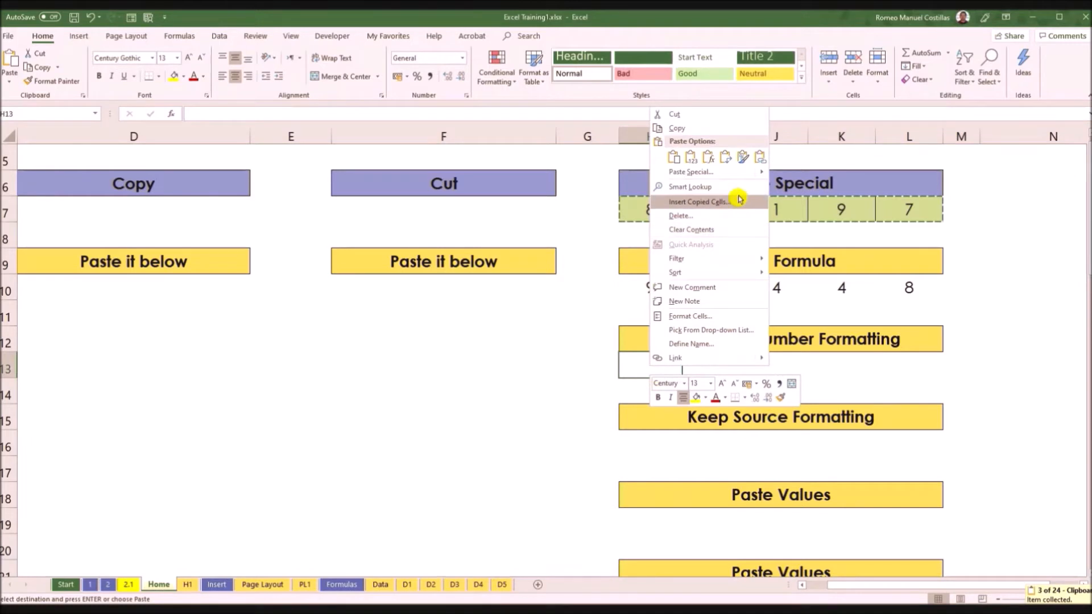
mouse_move(761, 172)
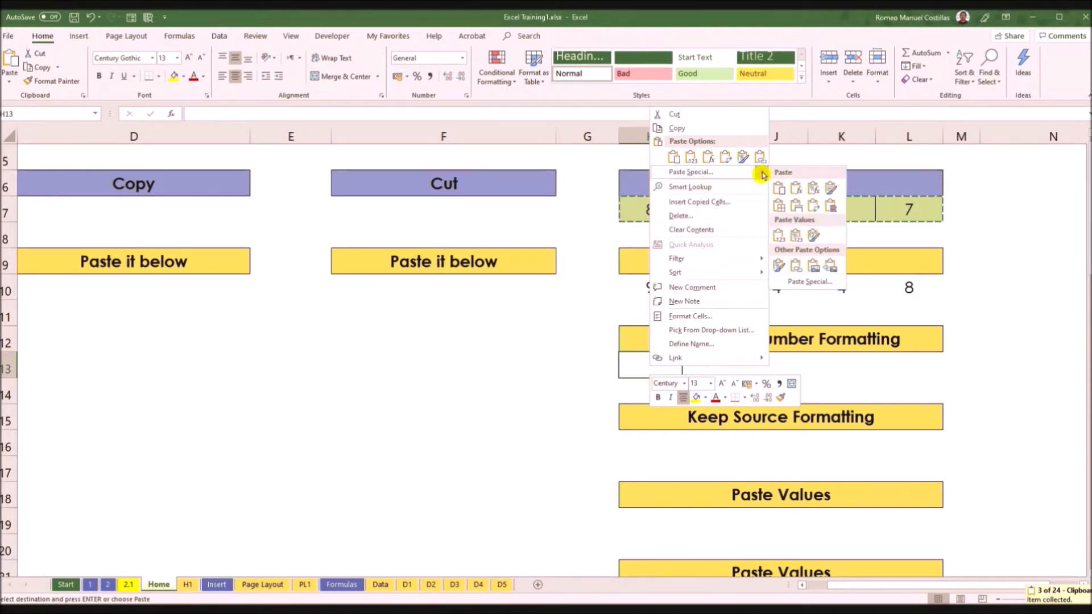
left_click(812, 190)
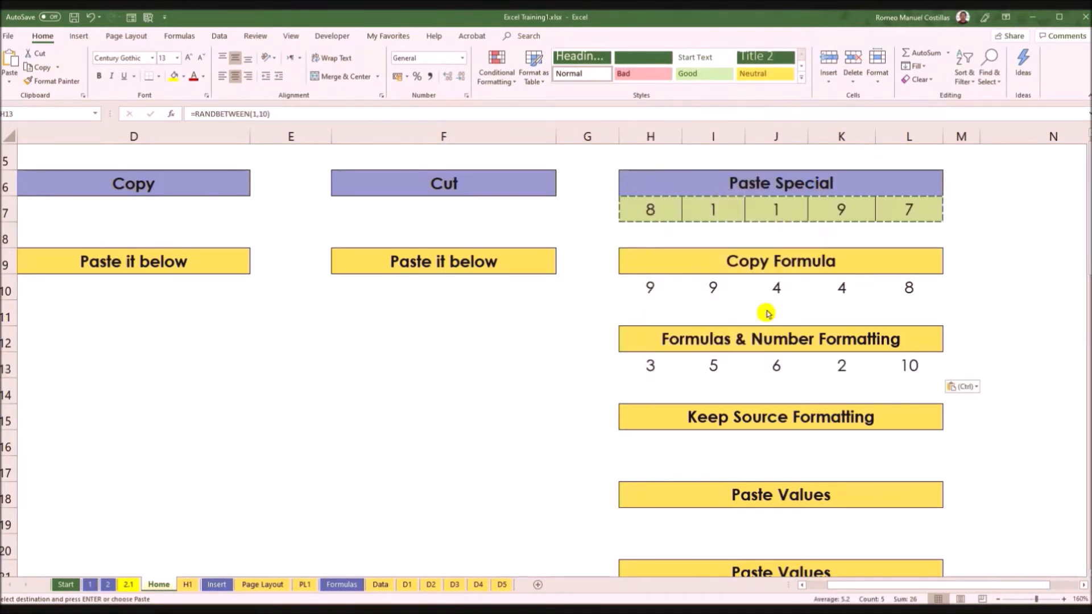
Step: Check the formulas in the cells H13 to K13 under the Formulas & Number Formatting heading
left_click(662, 368)
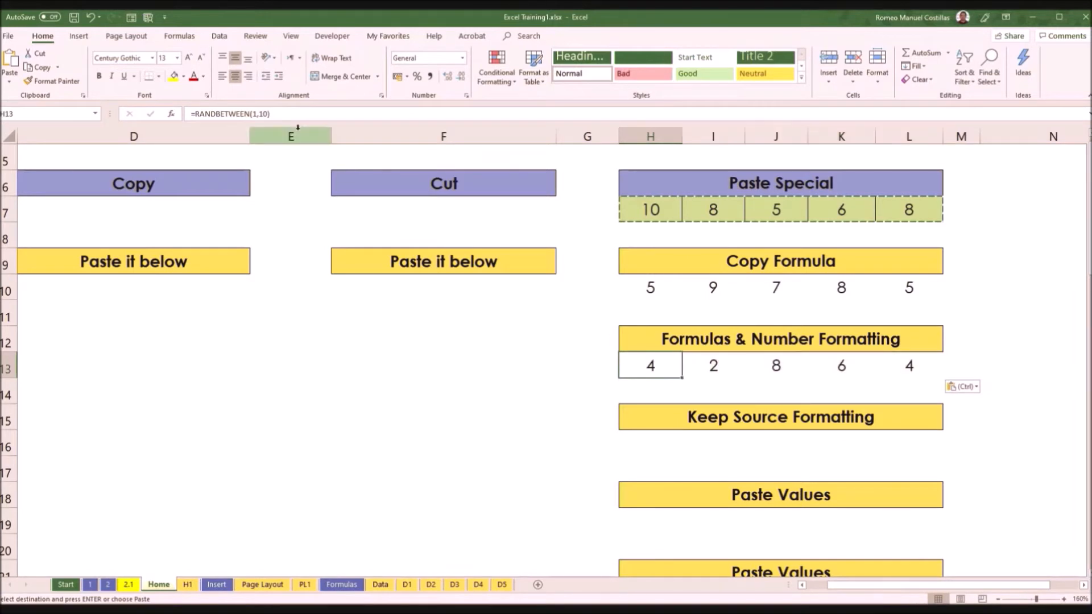
key("Right")
key("Right")
key("Right")
key("Right")
key("Right")
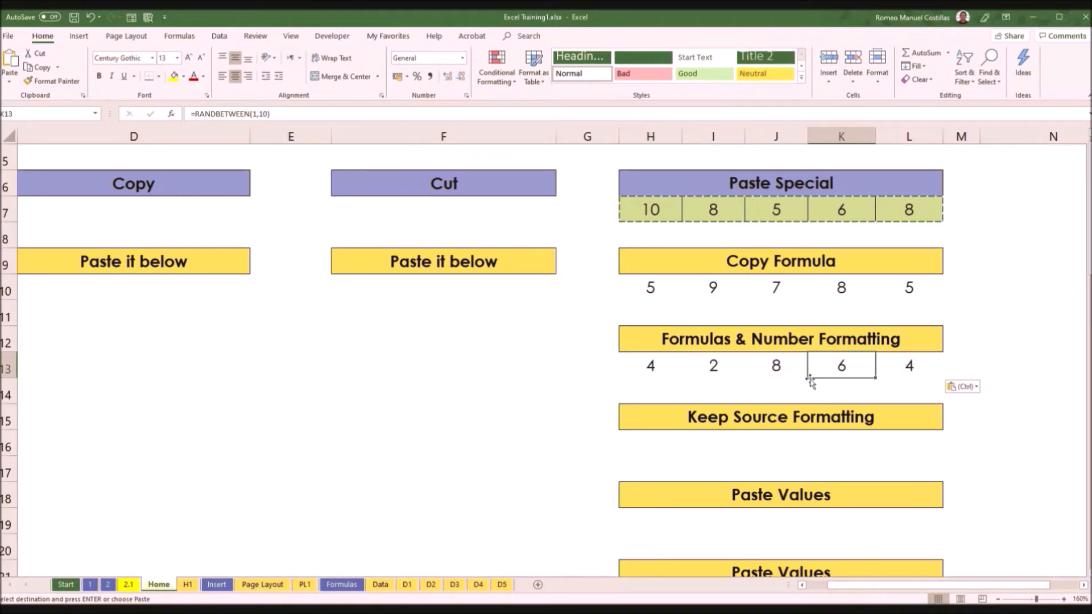
key("Left")
key("Left")
key("Left")
key("Left")
key("Left")
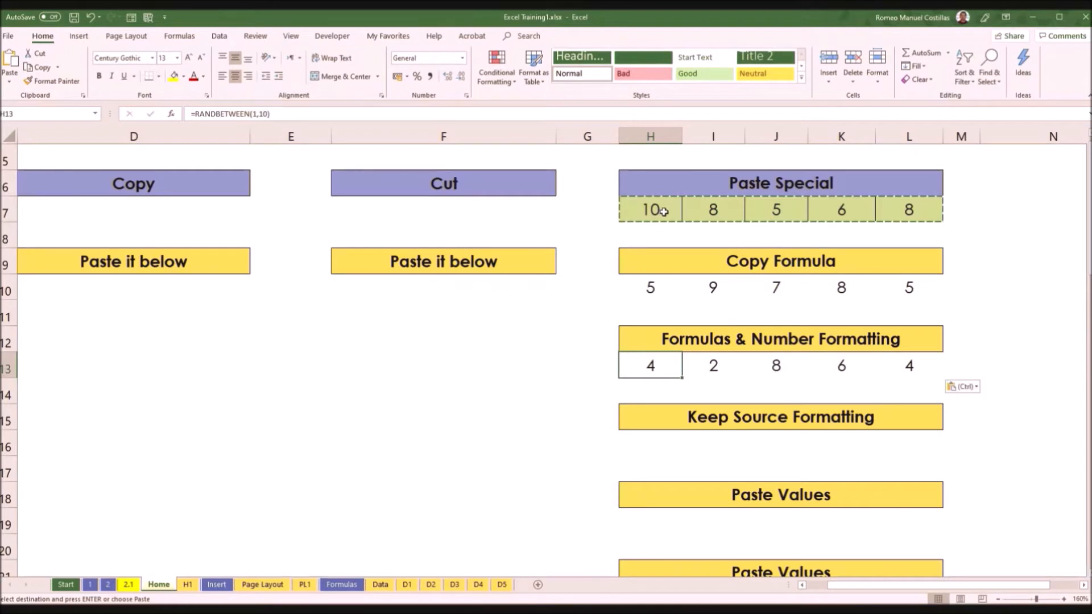
Step: Copy H7:L7 and paste it into H16 with Keep Source Formatting, then check the formula in H16
left_click_drag(652, 208, 910, 209)
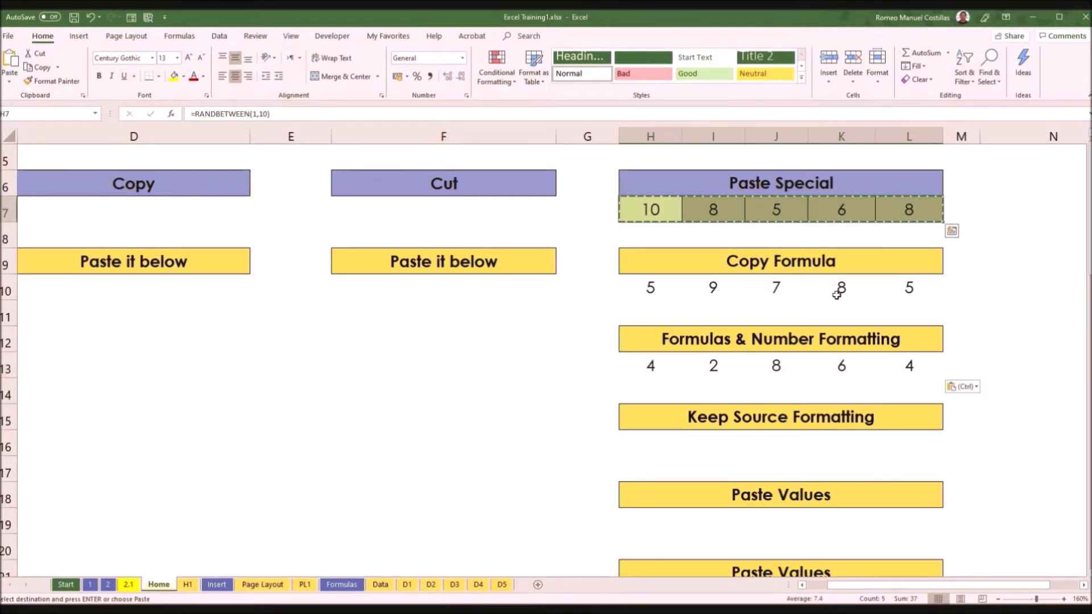
right_click(653, 443)
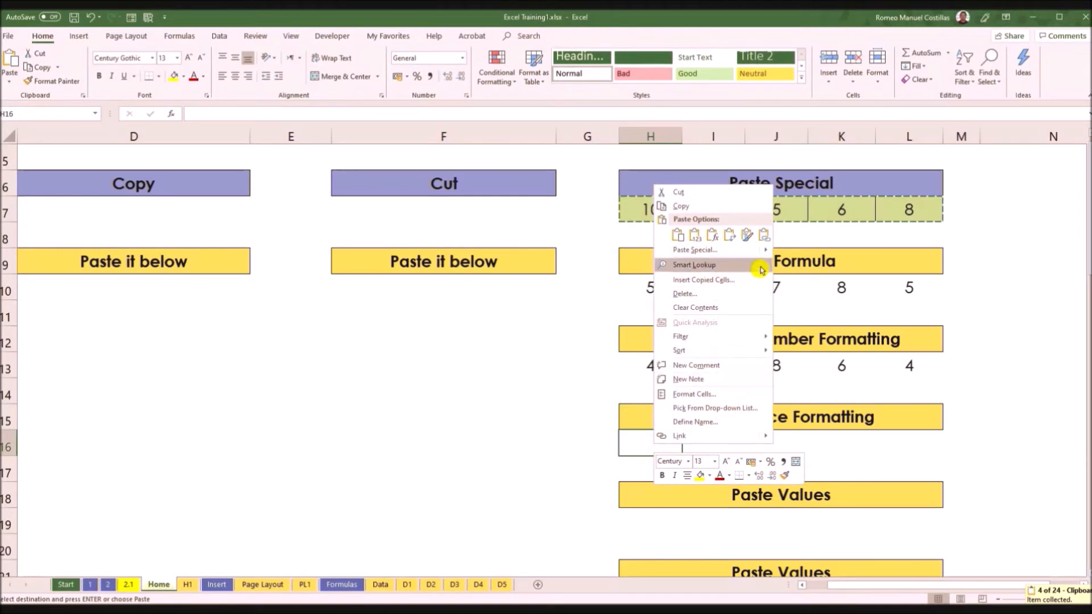
mouse_move(762, 249)
left_click(835, 267)
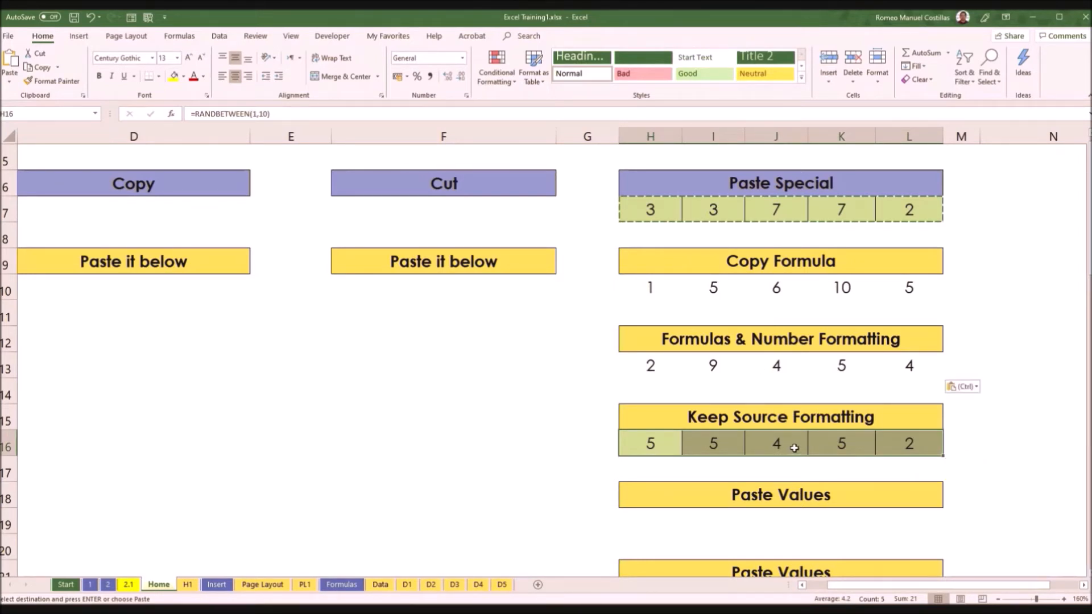
scroll(794, 449, "down", 1)
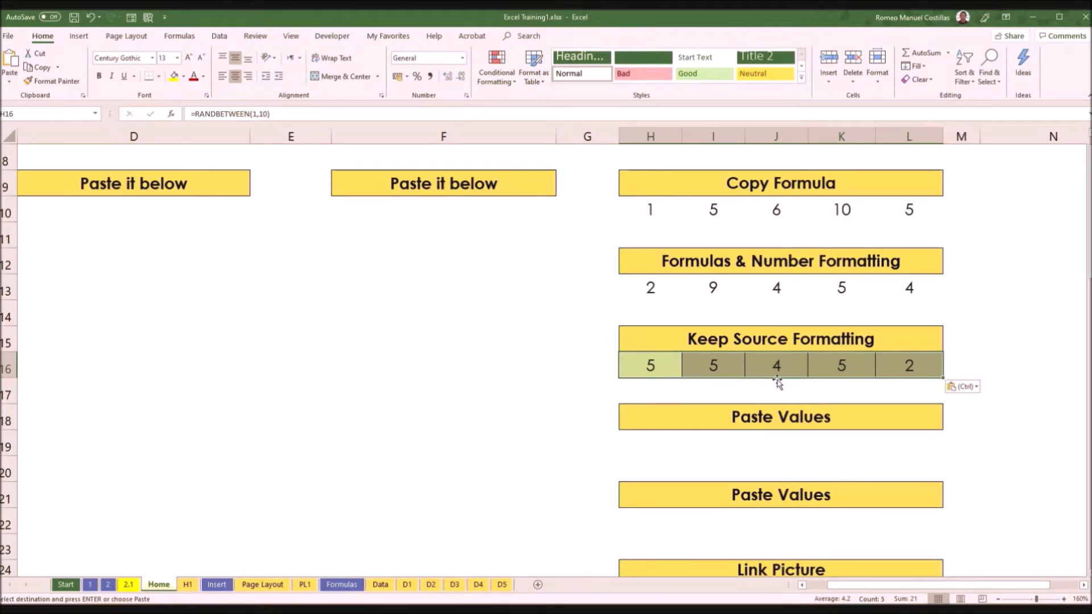
left_click(657, 370)
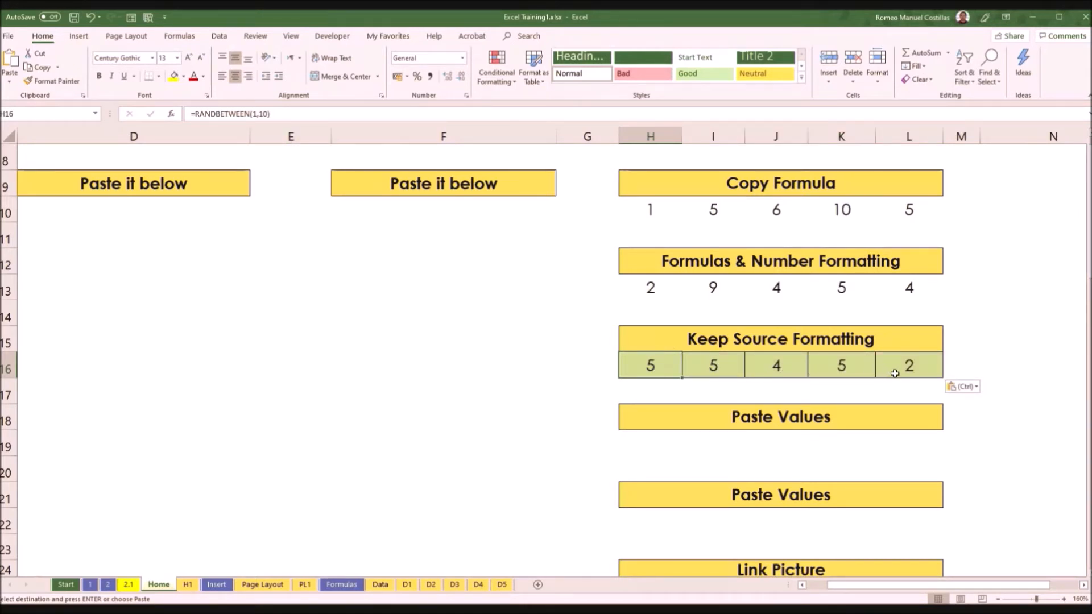
Step: Copy H7:L7 and paste only its values into H19 under the first Paste Values heading
scroll(911, 379, "down", 1)
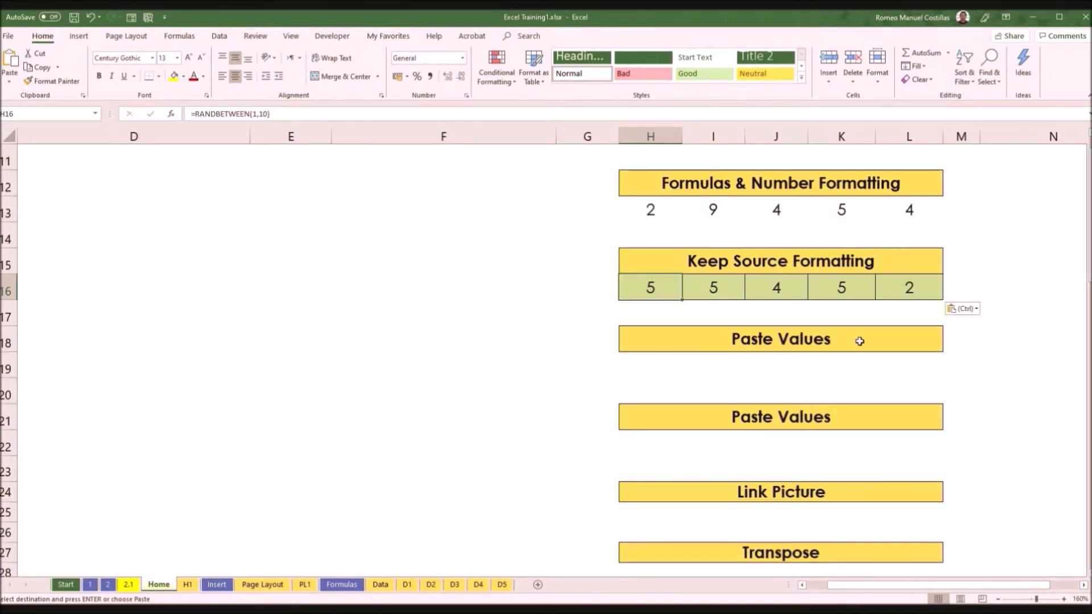
scroll(859, 340, "up", 2)
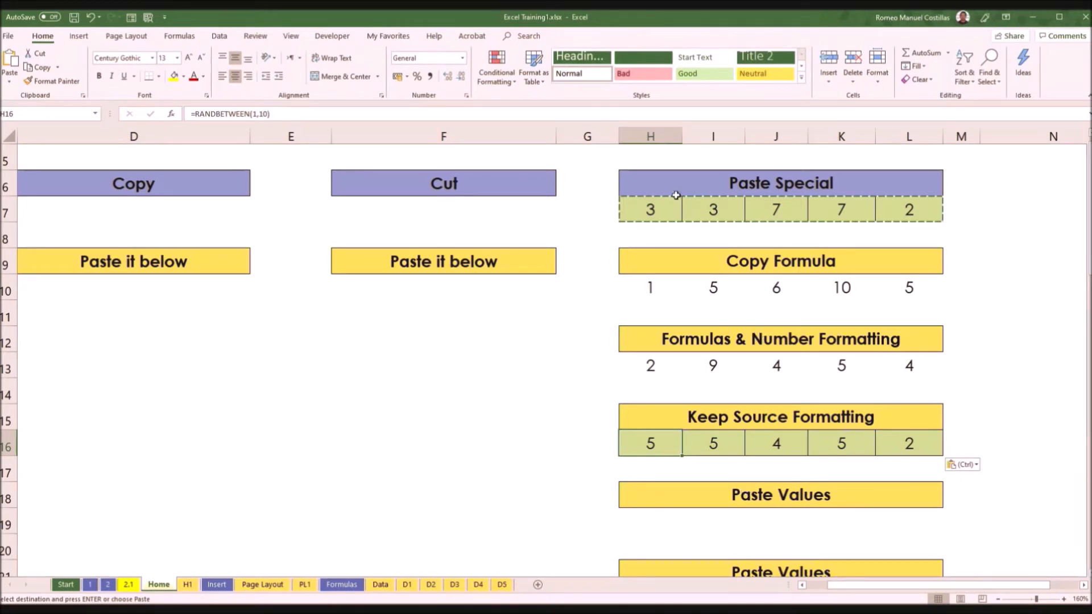
left_click_drag(652, 209, 880, 213)
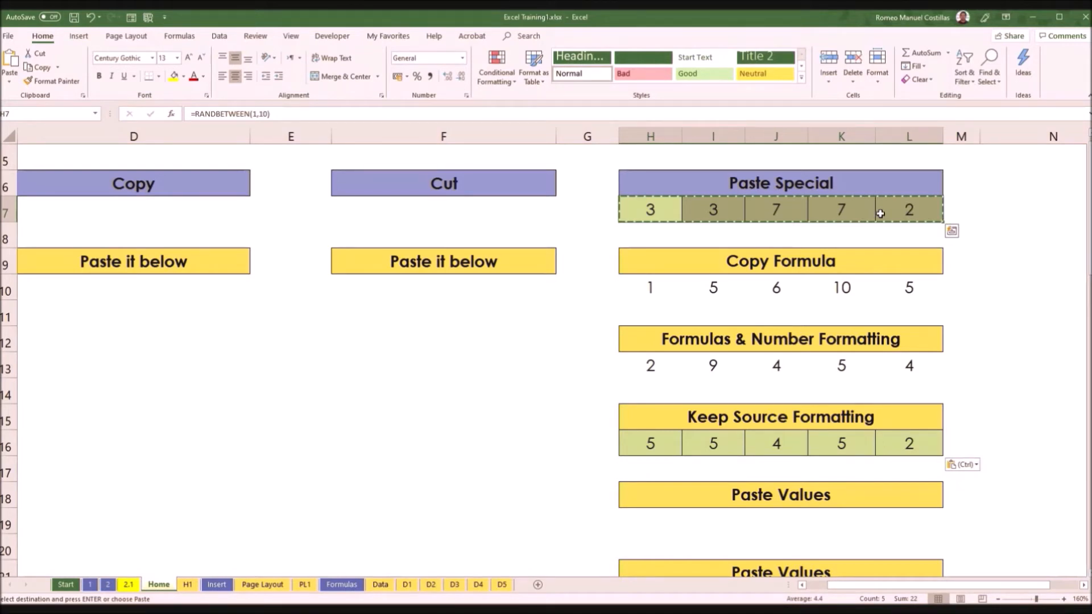
key("ctrl")
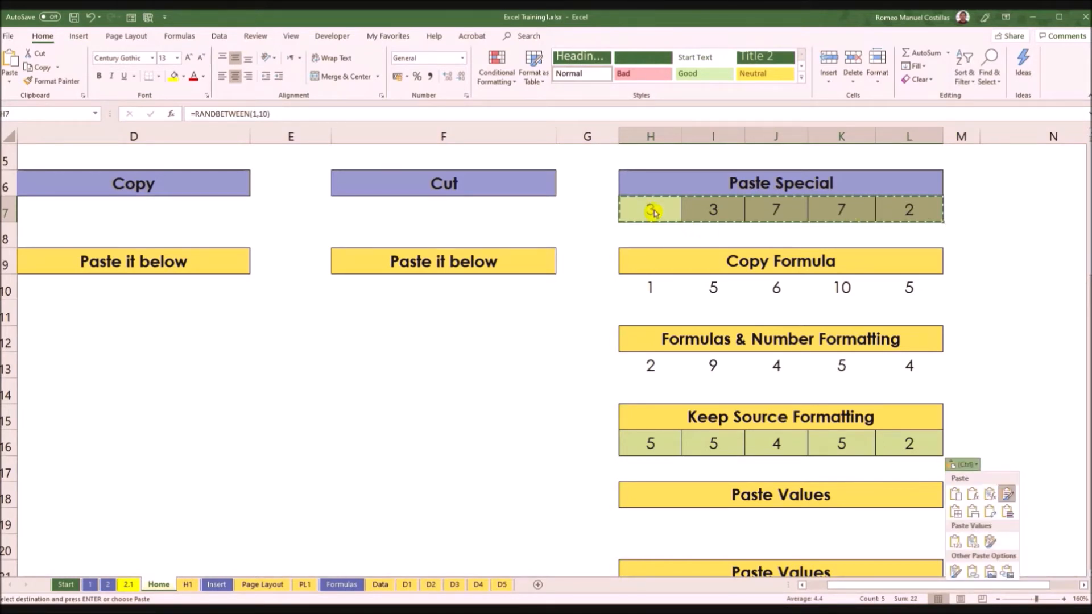
left_click(654, 517)
scroll(654, 517, "down", 2)
left_click(651, 367)
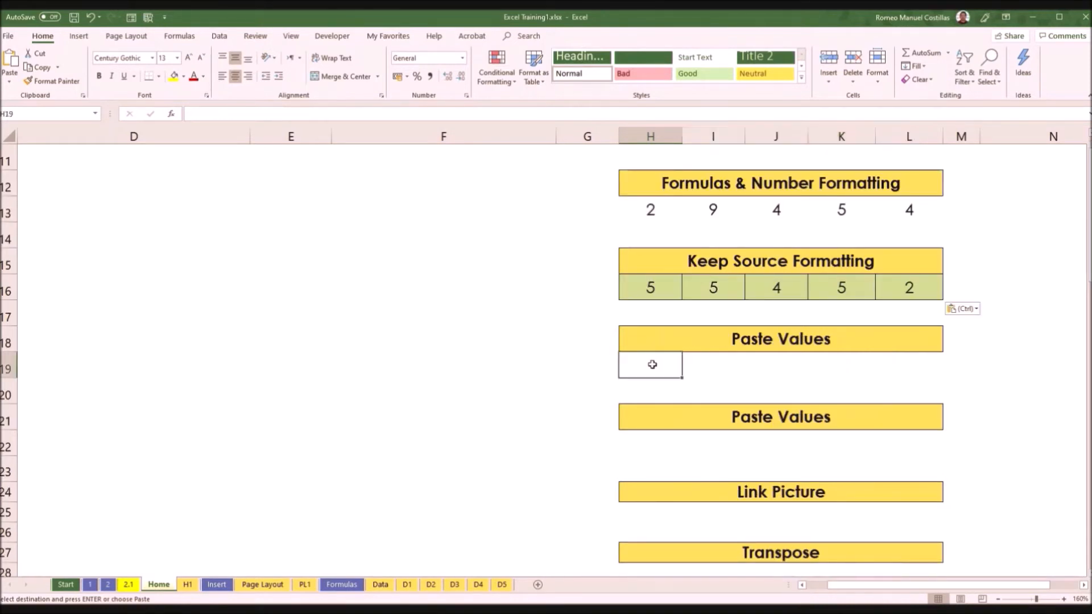
right_click(666, 368)
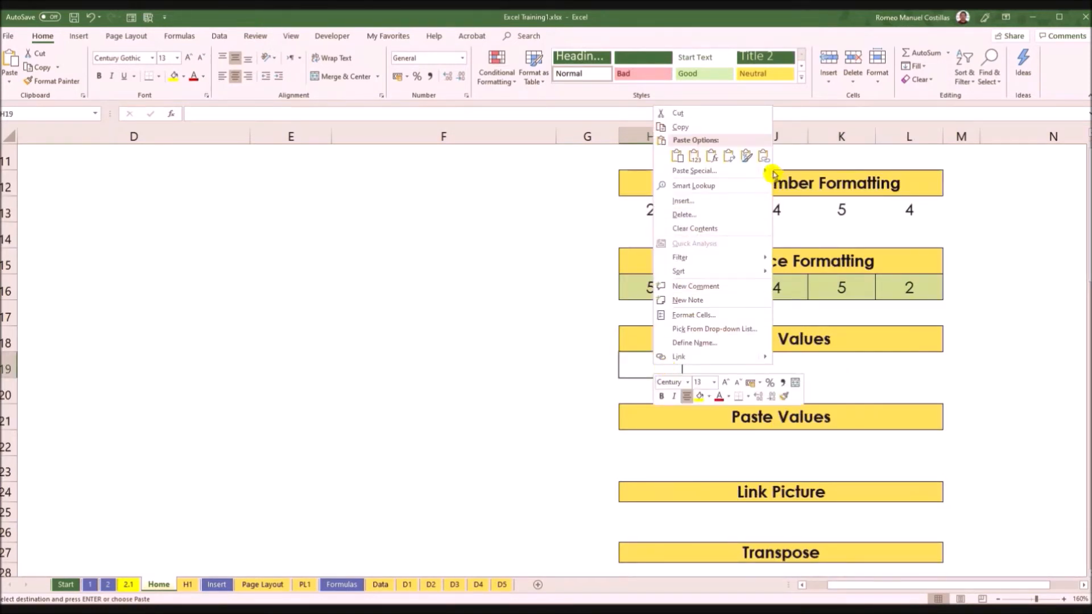
mouse_move(771, 171)
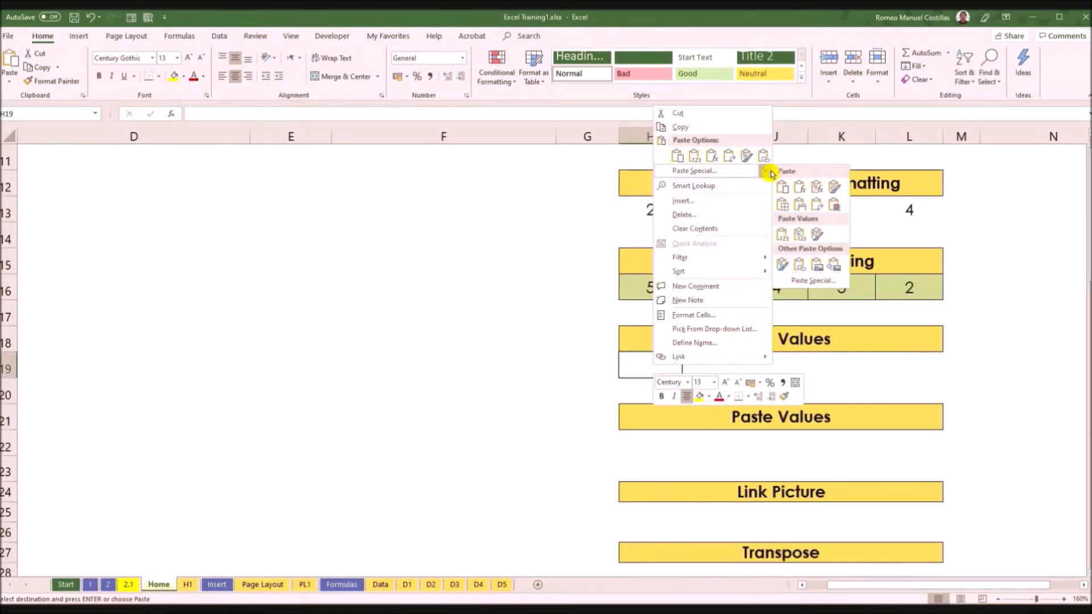
left_click(785, 235)
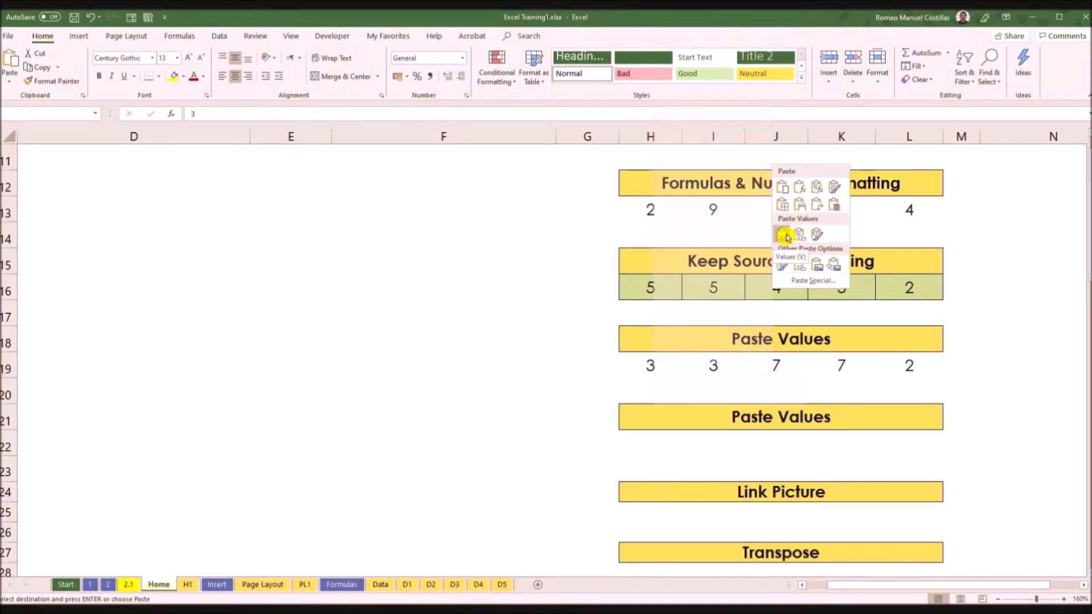
Step: Apply the Values paste option at H19 under the first Paste Values heading, then check the contents of cells H19 to J19
left_click(785, 234)
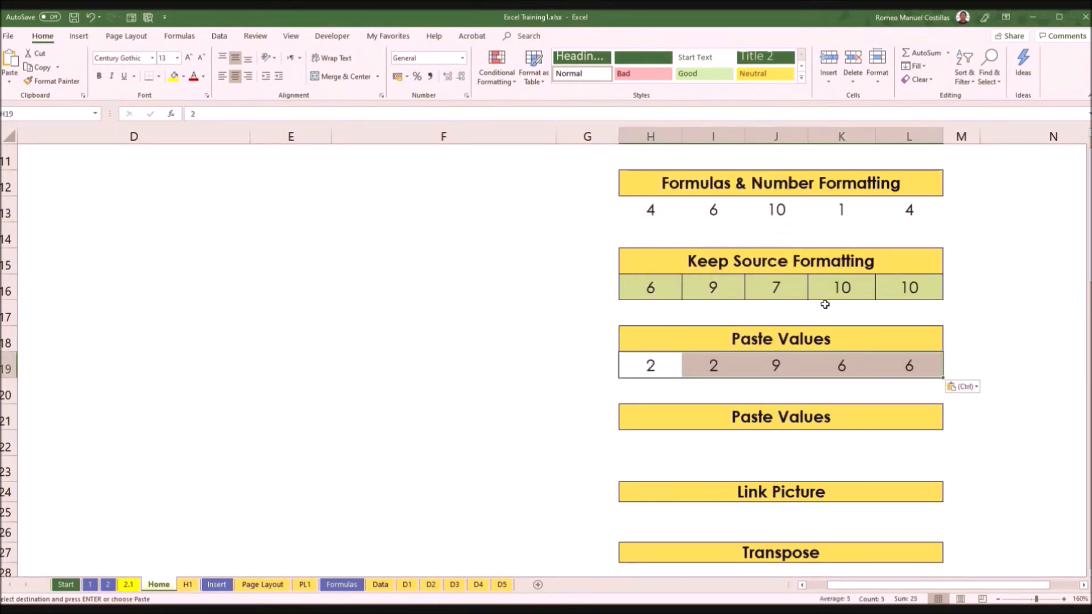
left_click(667, 370)
left_click(716, 366)
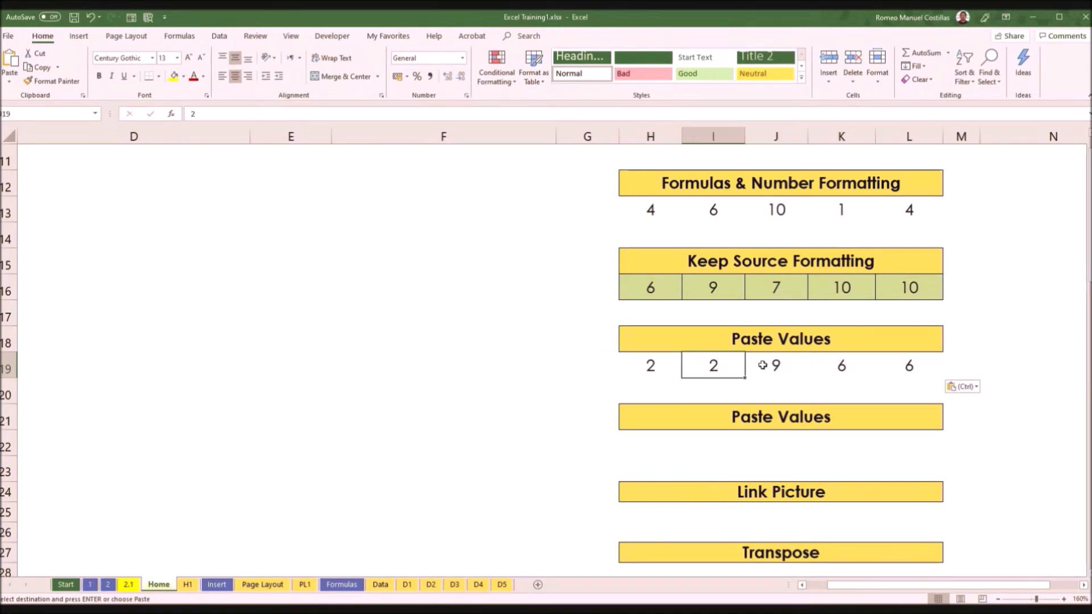
left_click(768, 365)
scroll(822, 354, "up", 1)
scroll(822, 354, "up", 1)
scroll(819, 358, "down", 1)
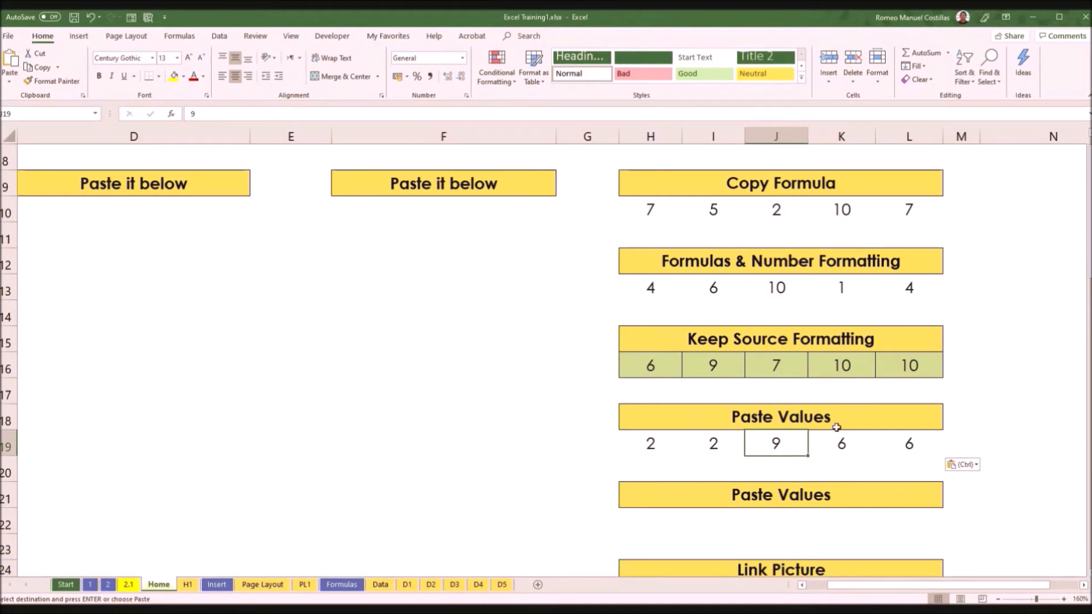
left_click(662, 448)
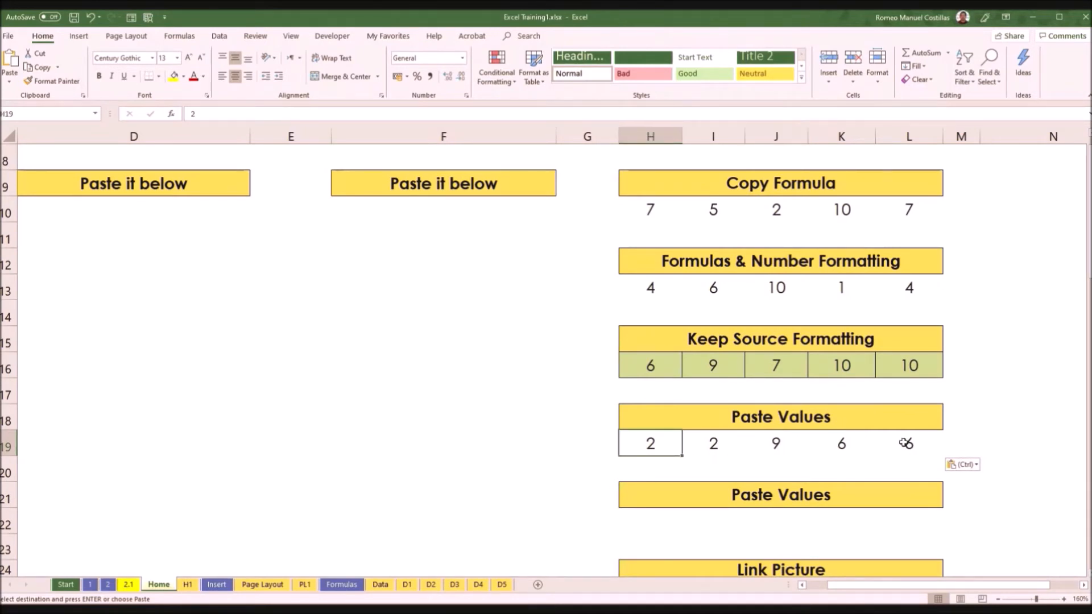
Step: Copy H7:L7 and paste it as a Linked Picture at H25 under the Link Picture heading
scroll(905, 443, "down", 1)
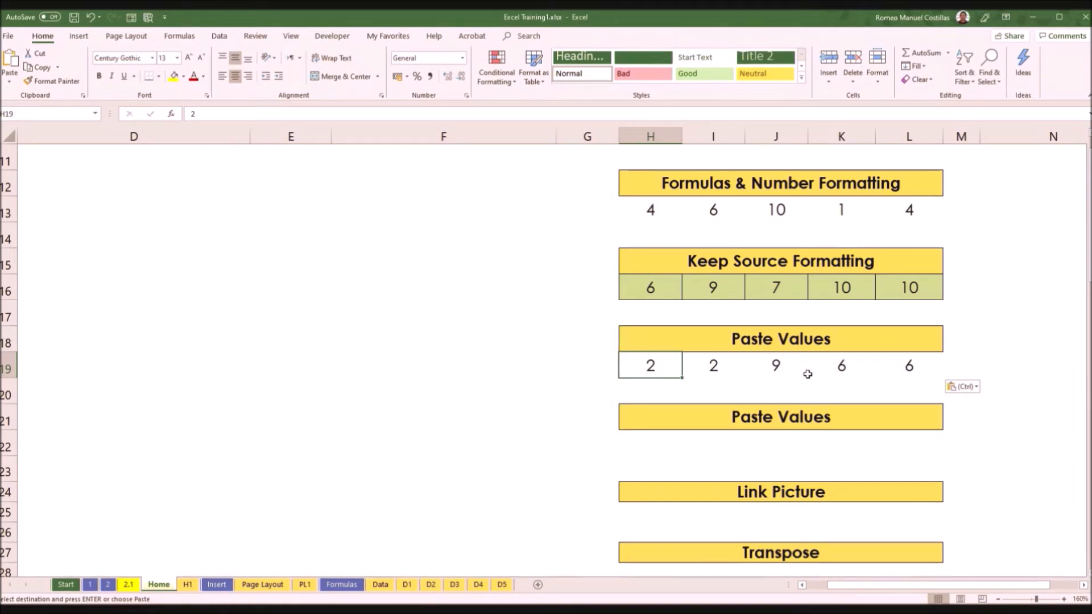
scroll(816, 368, "down", 1)
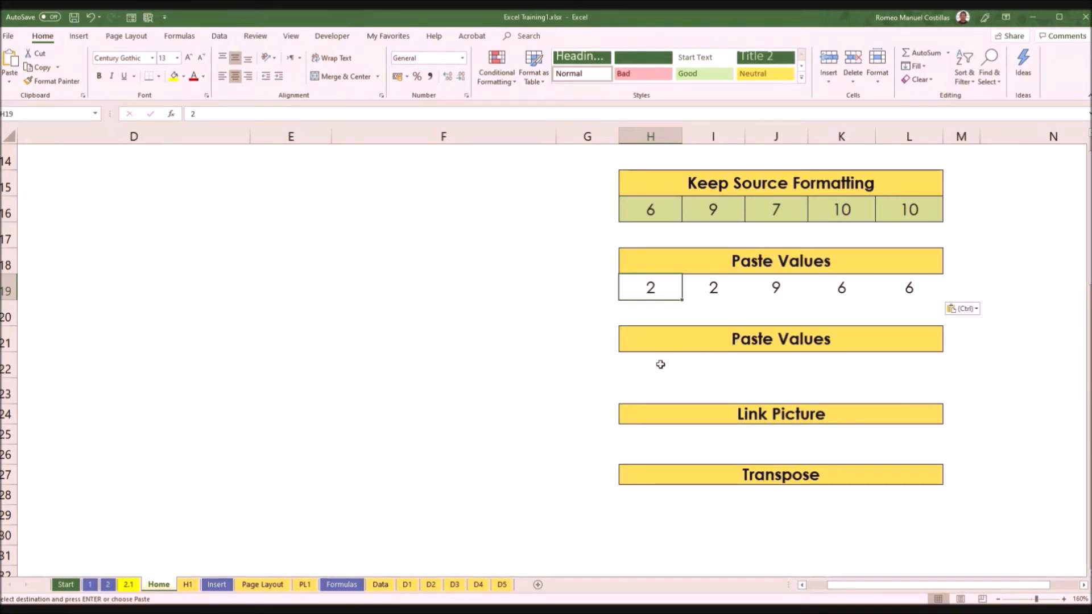
left_click_drag(650, 434, 885, 432)
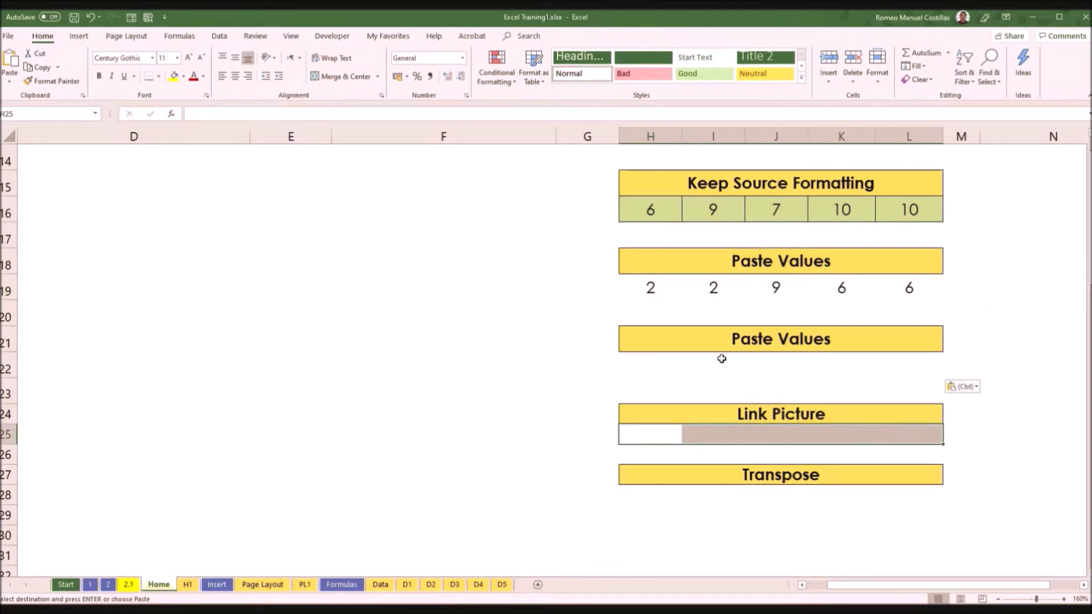
scroll(722, 359, "up", 3)
left_click_drag(655, 212, 916, 213)
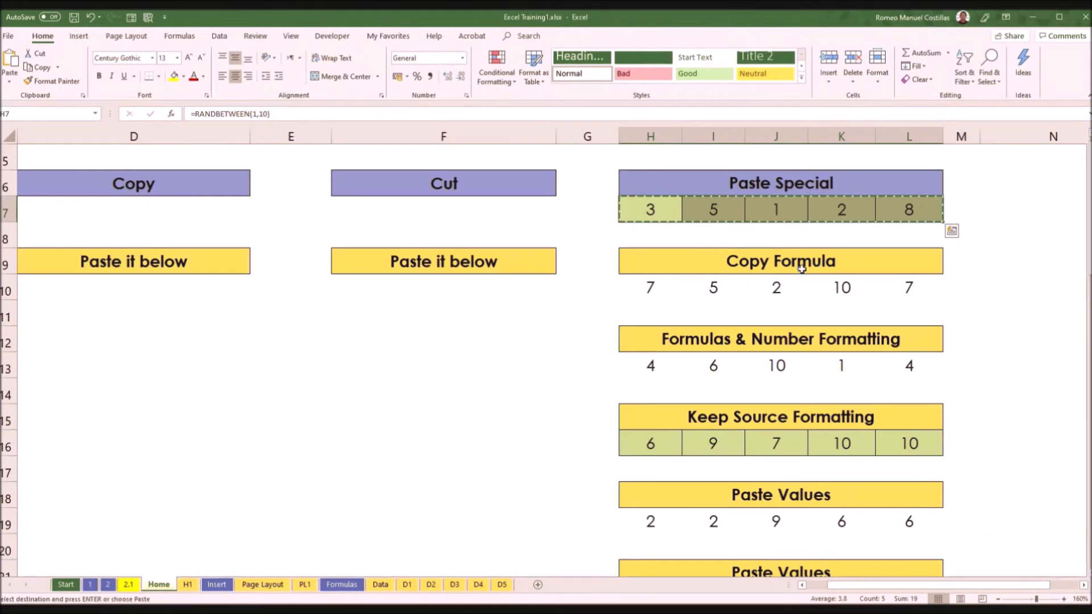
scroll(801, 269, "down", 3)
scroll(785, 313, "down", 1)
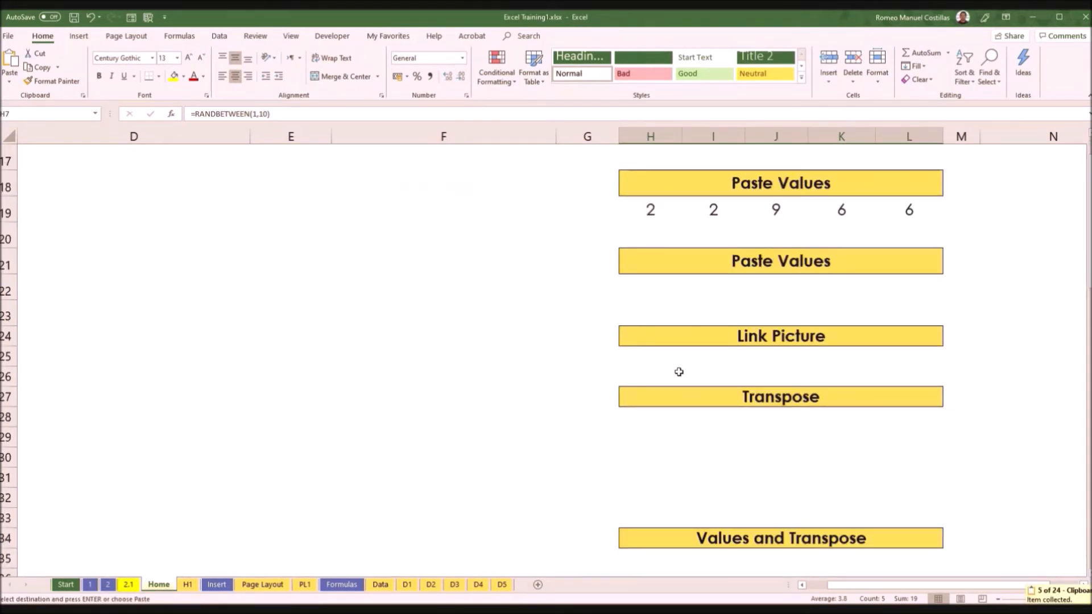
left_click(658, 361)
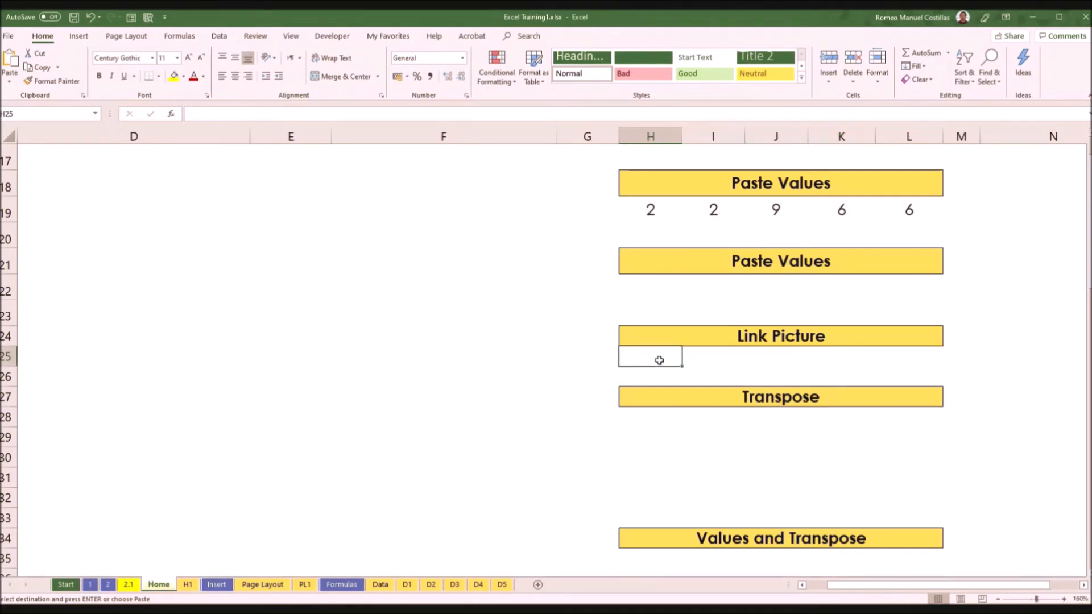
right_click(659, 362)
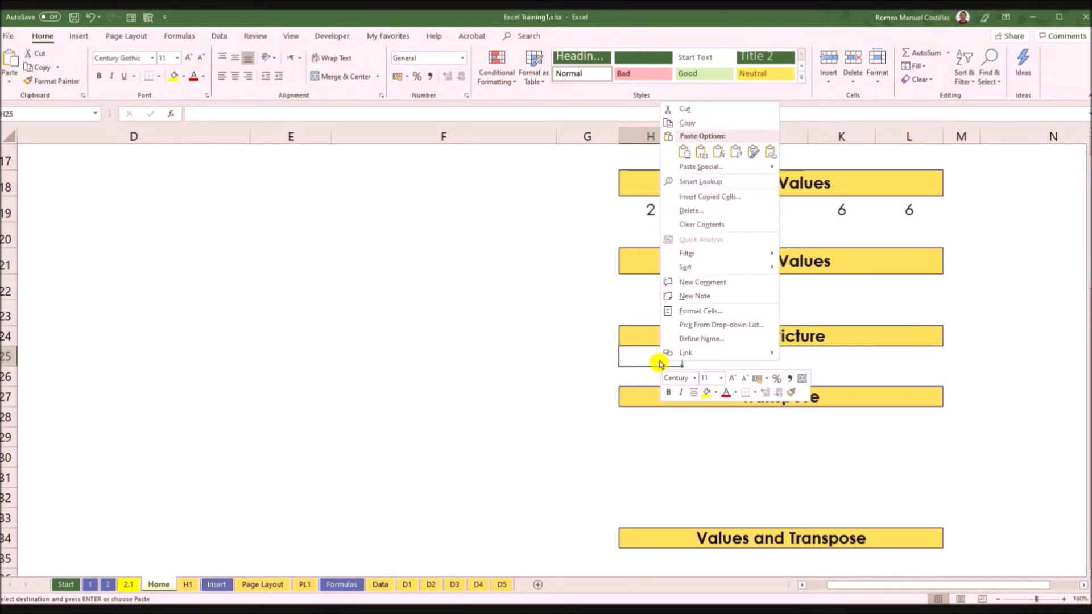
left_click(8, 83)
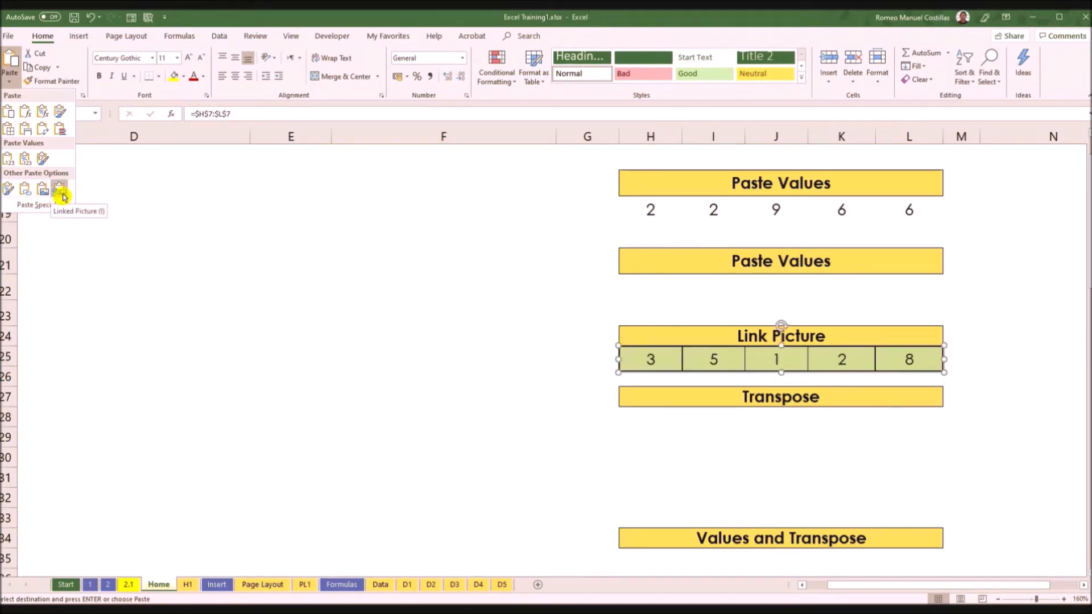
left_click(61, 192)
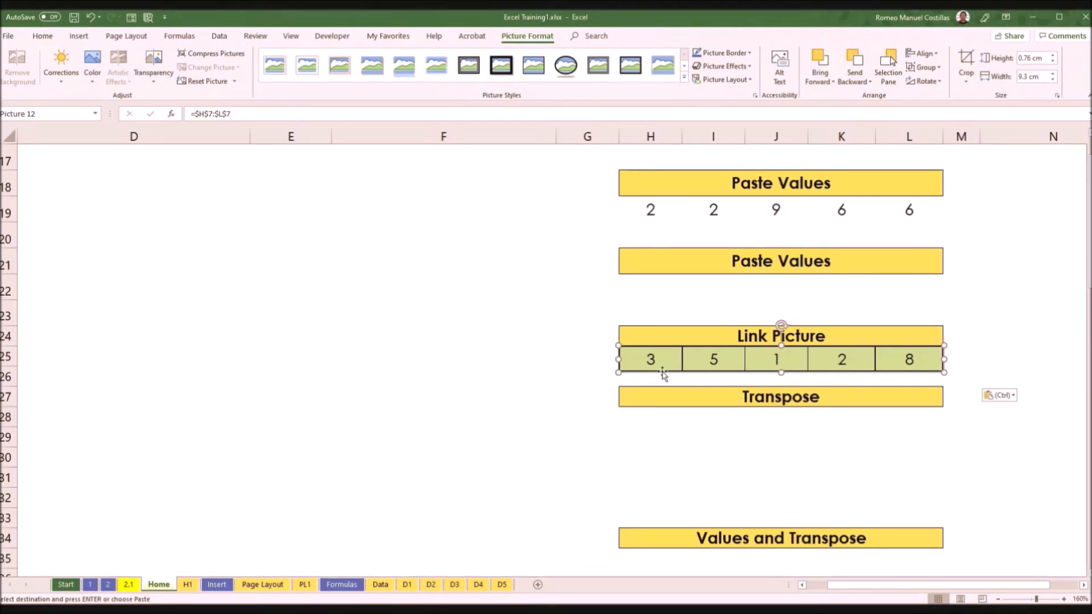
Step: Clear the empty cell M10 to recalculate the random numbers, then examine the linked picture against H7:L7
left_click_drag(492, 336, 691, 362)
scroll(692, 362, "up", 3)
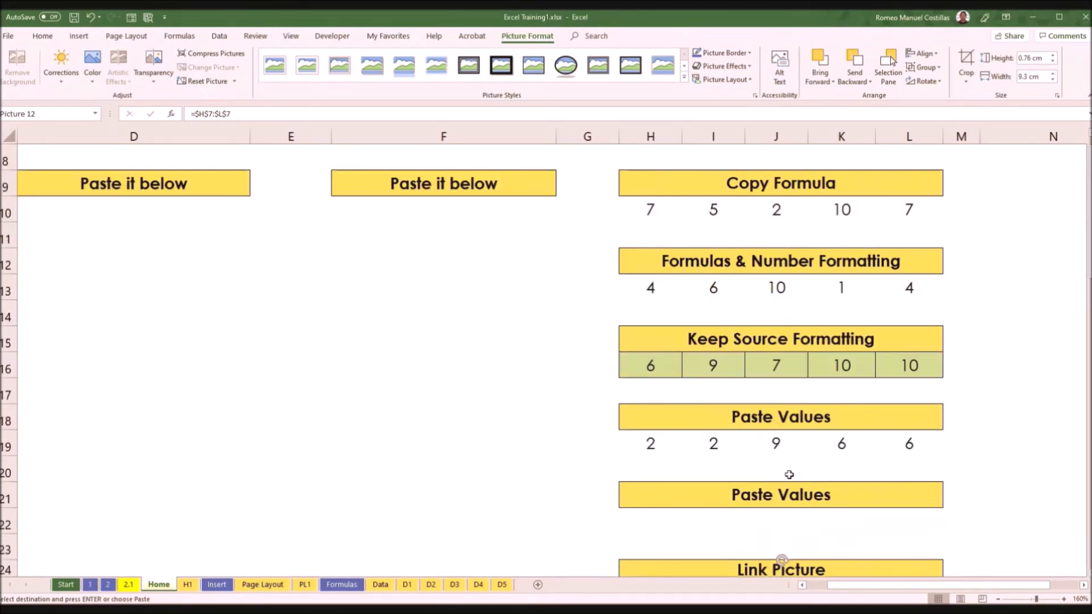
left_click(796, 522)
scroll(798, 512, "up", 2)
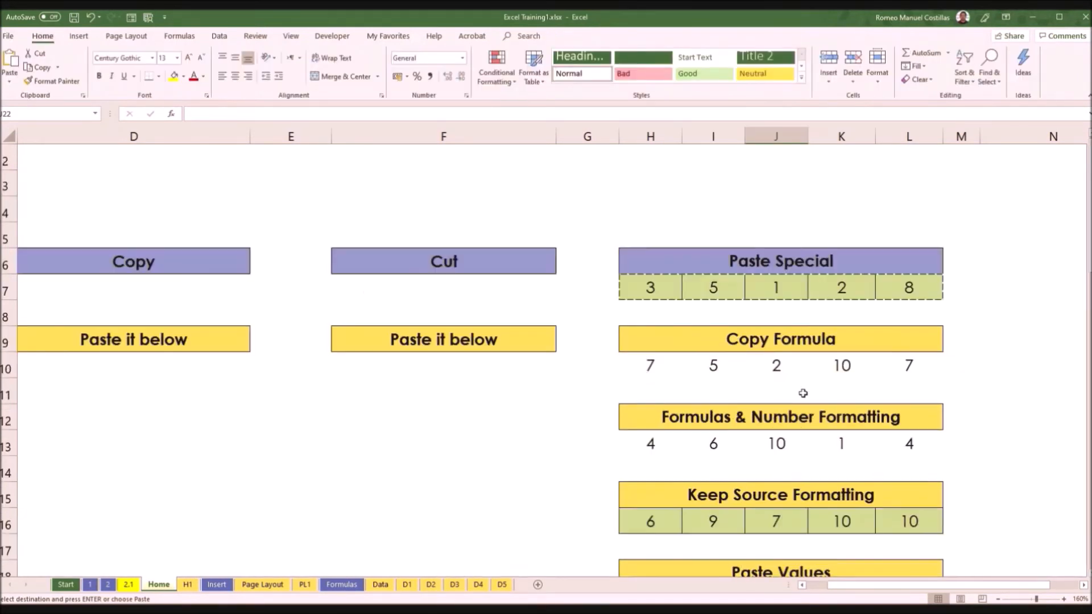
left_click(973, 365)
key("Delete")
scroll(977, 374, "down", 2)
scroll(976, 373, "down", 1)
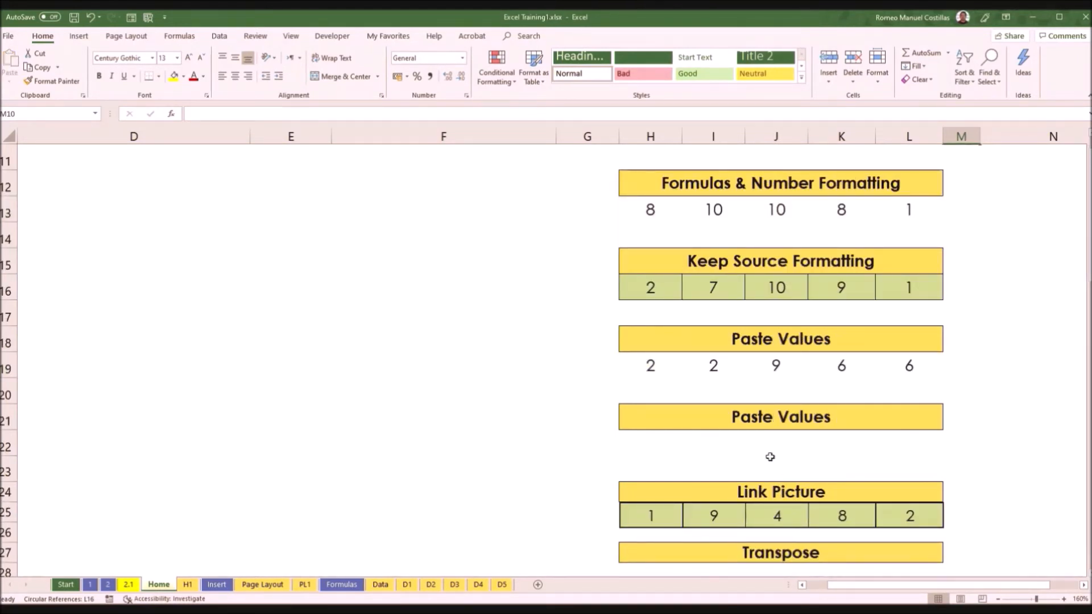
scroll(770, 456, "down", 3)
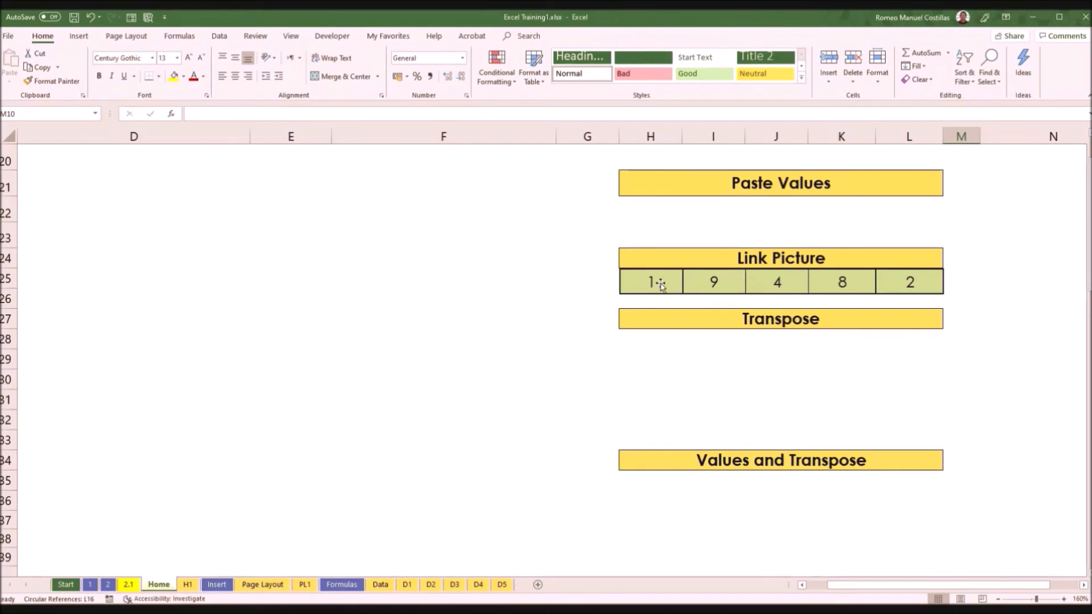
Step: Recalculate the sheet from empty cells beside the linked picture and compare the picture again with its source range
left_click(994, 283)
scroll(973, 325, "right", 3)
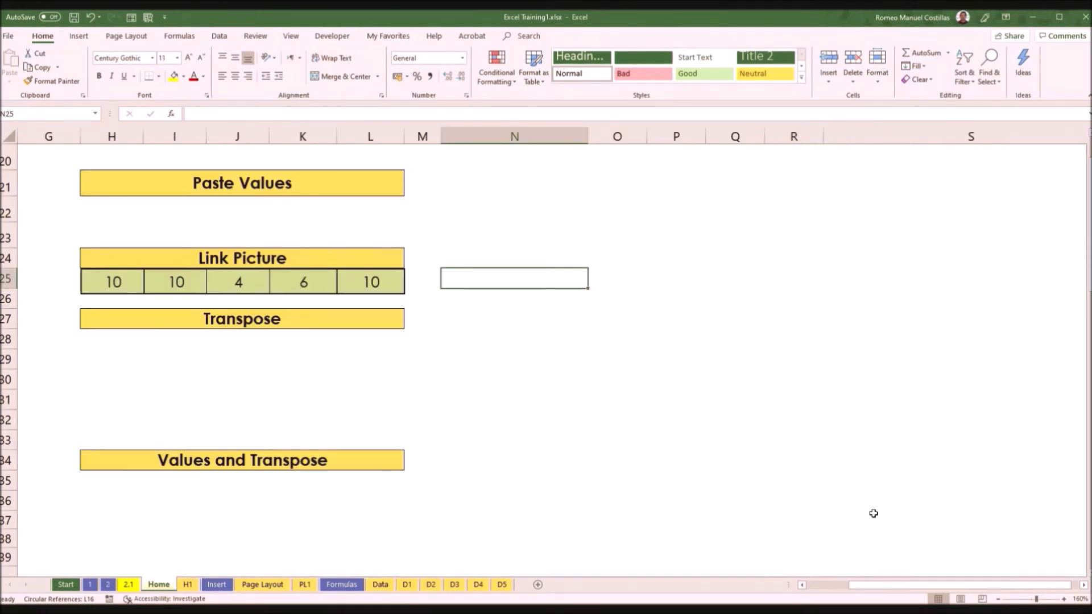
left_click_drag(870, 586, 916, 584)
left_click(558, 296)
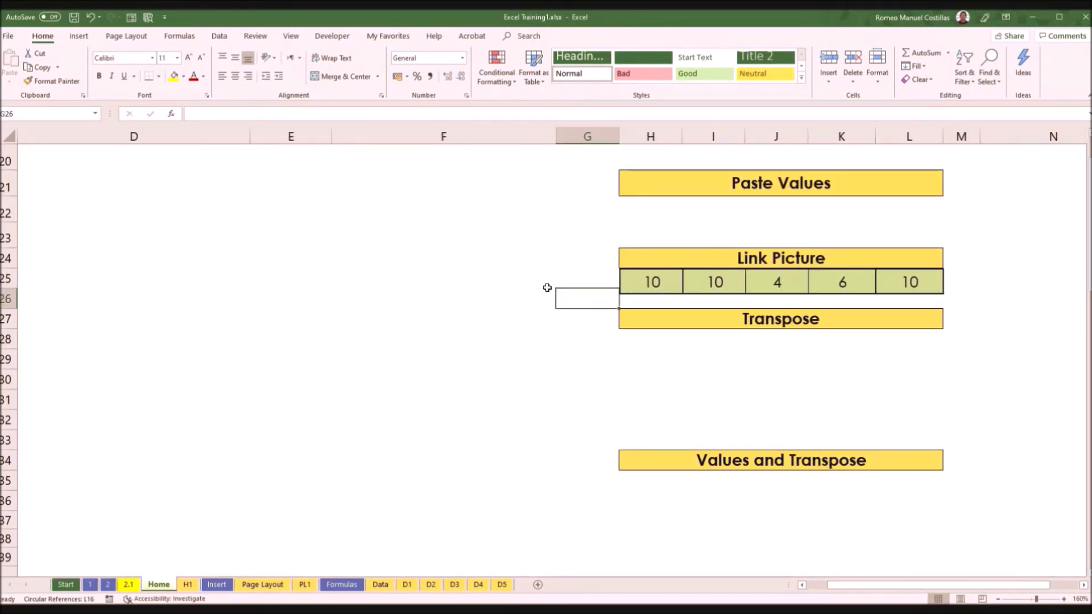
left_click(548, 286)
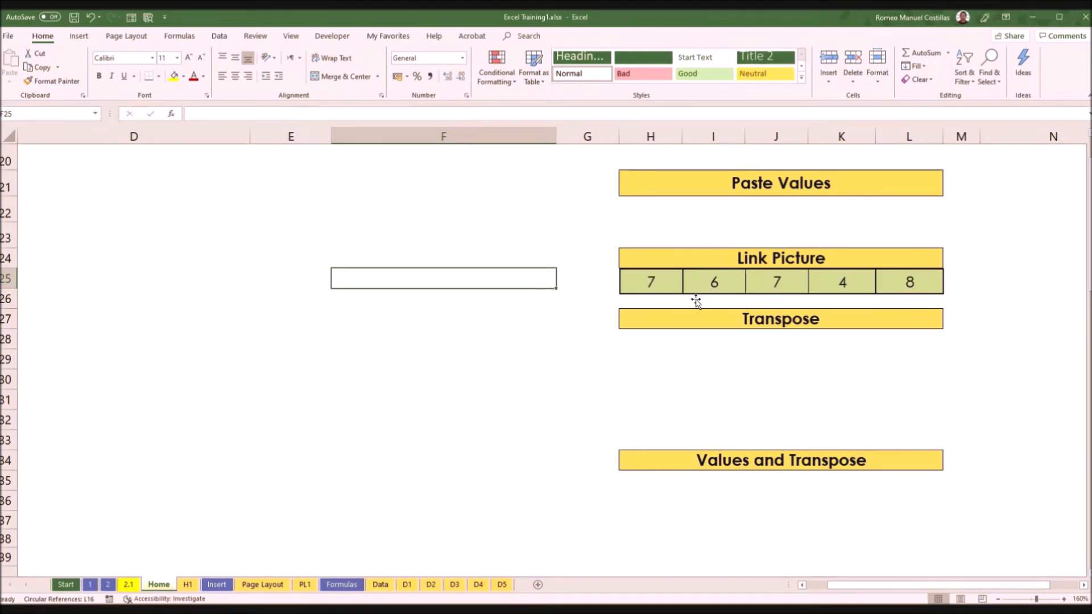
scroll(766, 279, "up", 3)
scroll(767, 278, "up", 1)
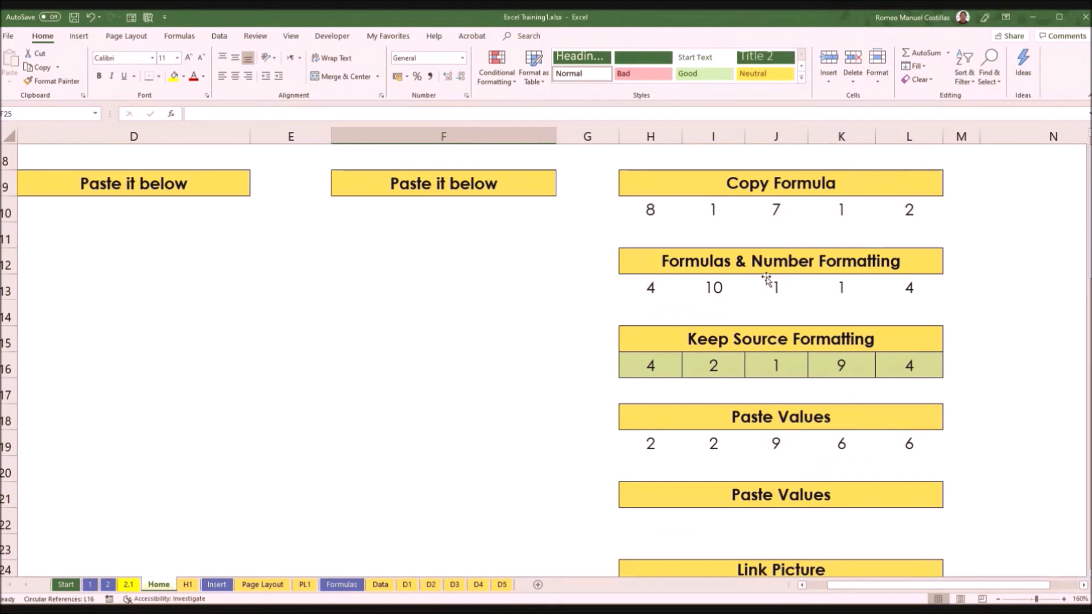
scroll(798, 287, "down", 2)
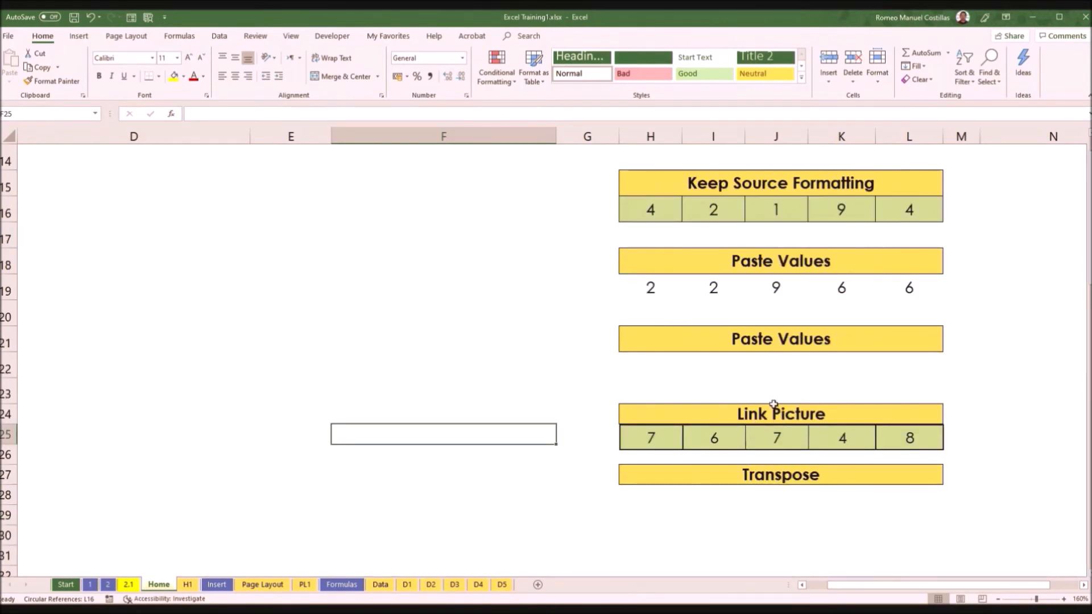
scroll(774, 405, "down", 1)
Step: Make the linked picture slightly wider and reposition it directly under the Link Picture heading
left_click(738, 364)
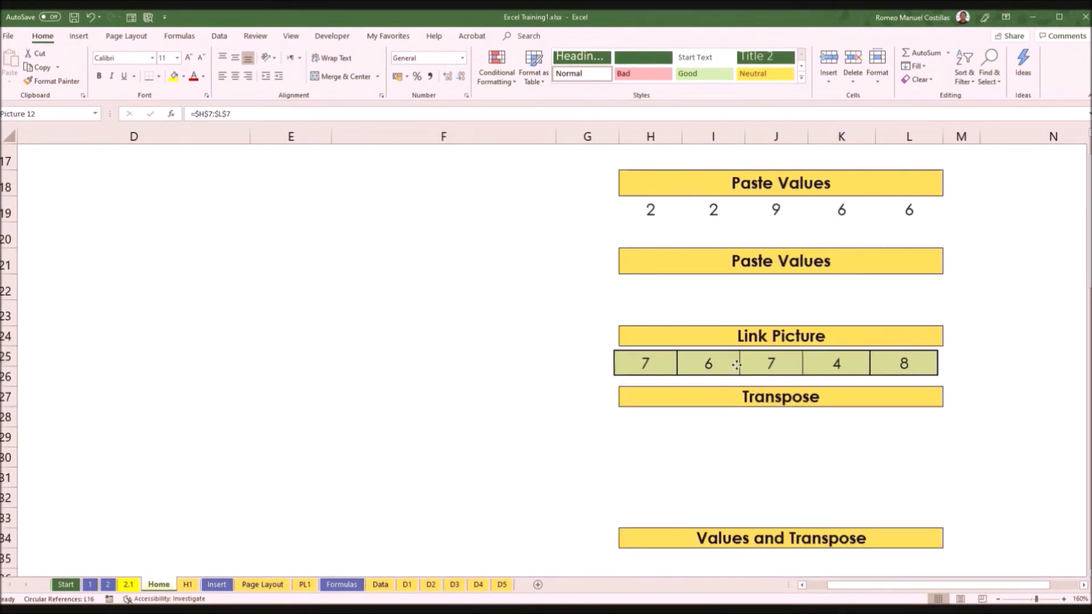
left_click_drag(740, 364, 741, 363)
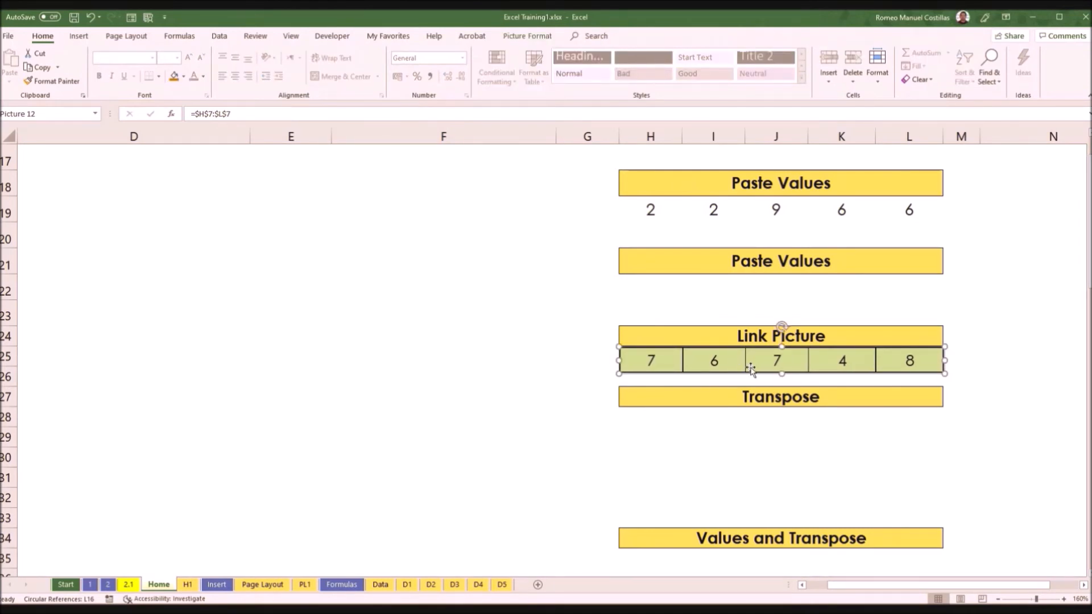
left_click_drag(752, 358, 422, 258)
left_click_drag(616, 278, 639, 273)
left_click_drag(535, 261, 874, 365)
Step: Copy the source range H7:L7 under the Paste Special heading
scroll(510, 315, "up", 3)
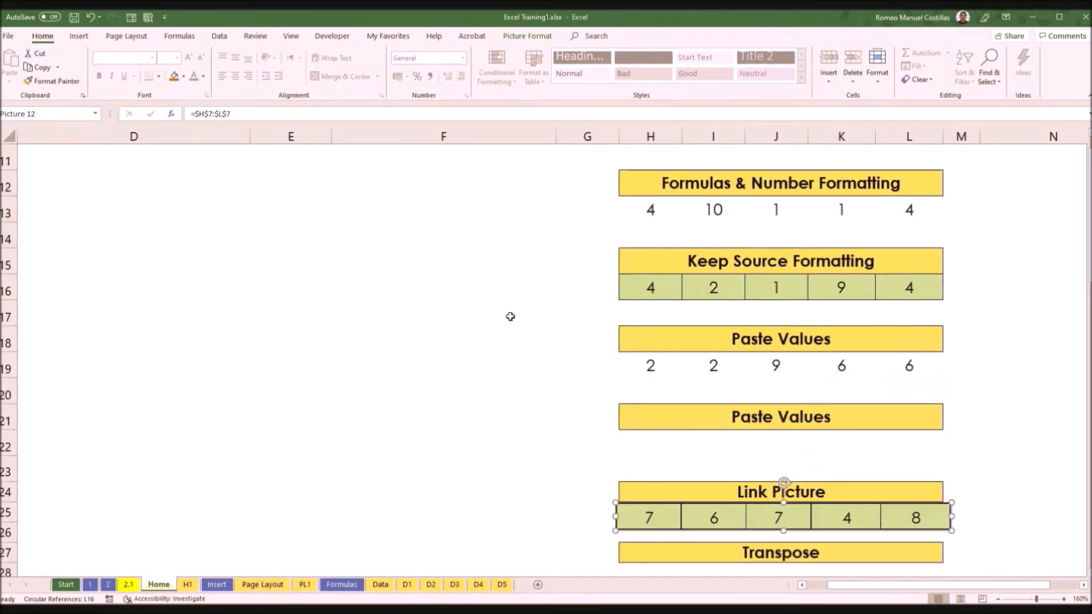
scroll(510, 317, "down", 3)
scroll(510, 317, "down", 2)
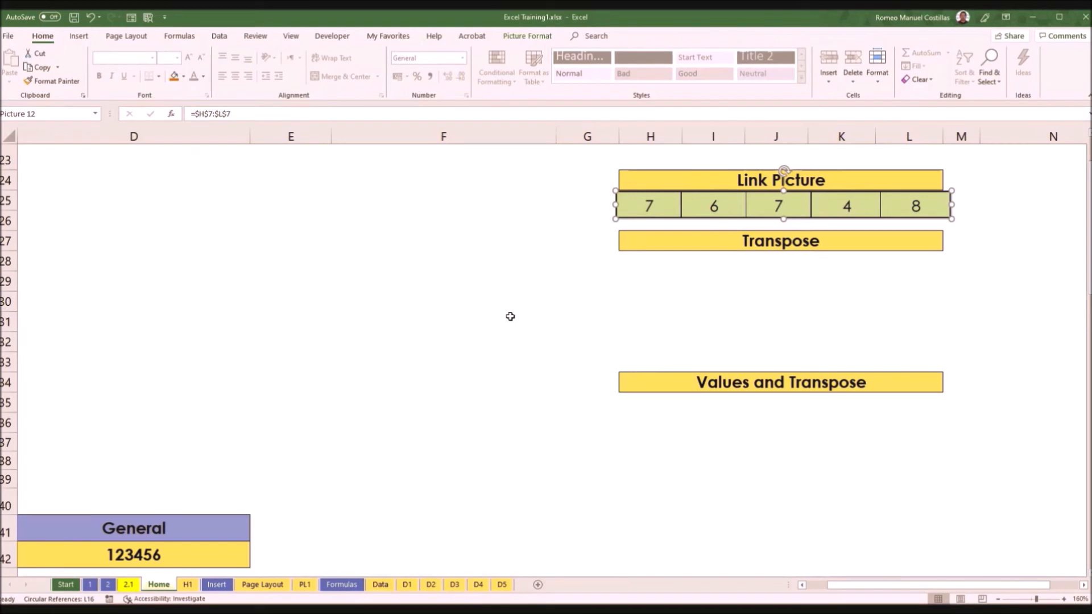
scroll(510, 317, "up", 6)
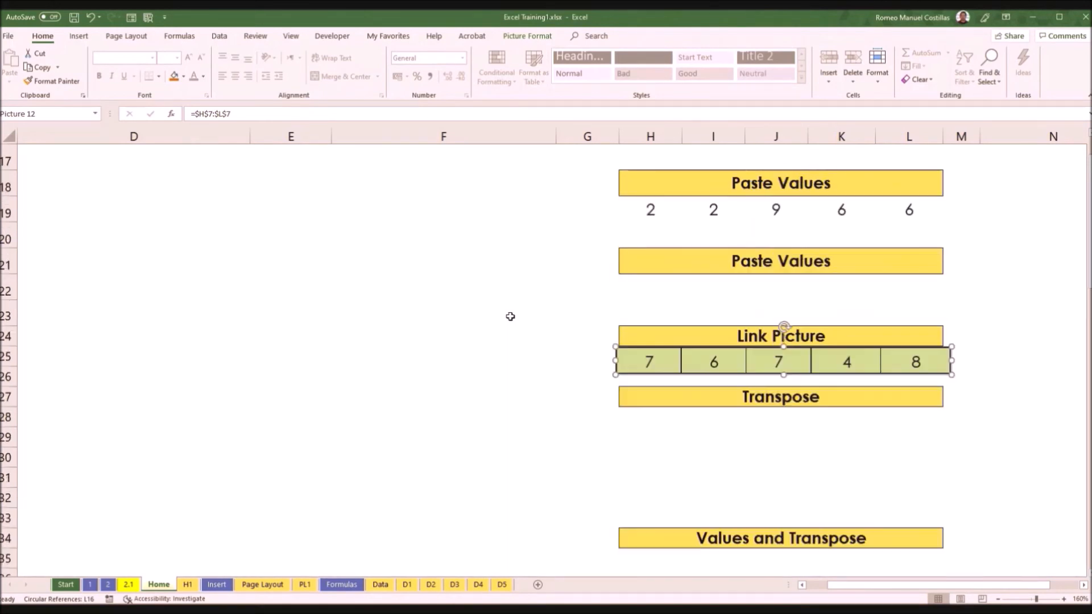
scroll(591, 291, "up", 2)
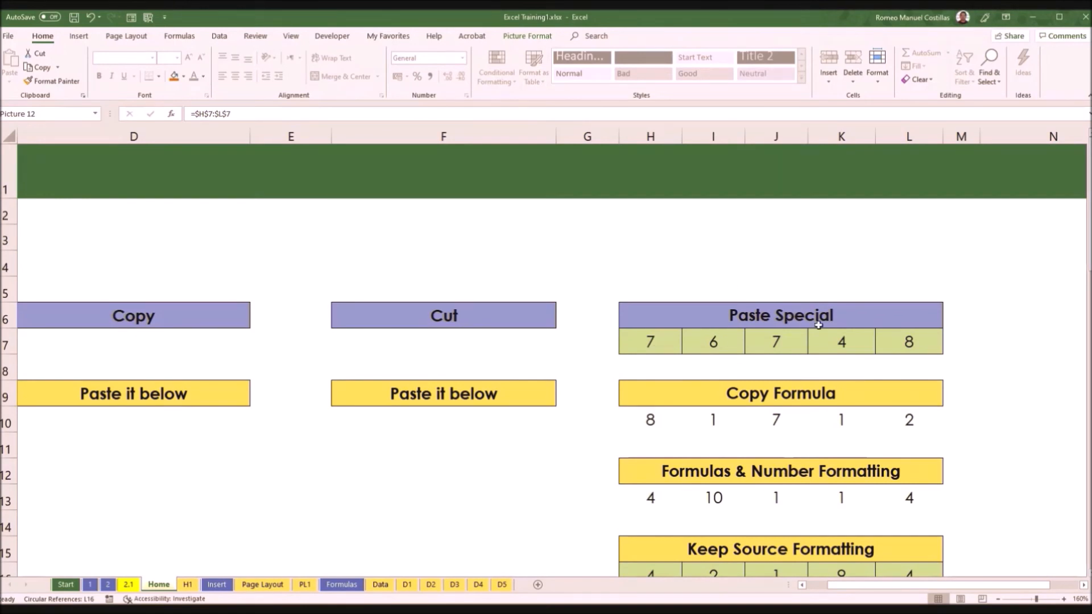
scroll(818, 325, "down", 1)
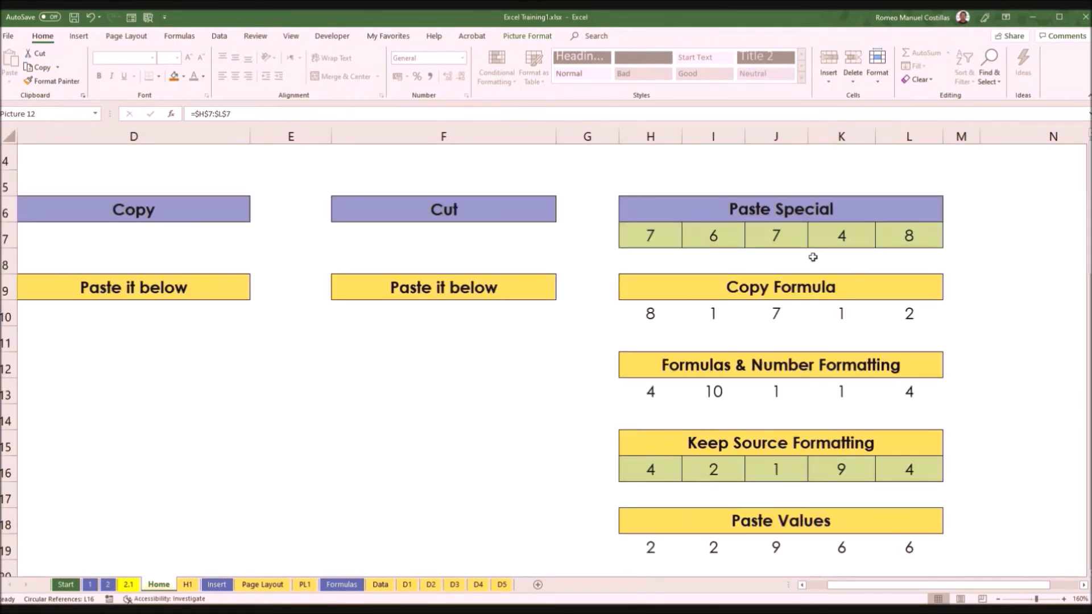
left_click_drag(669, 237, 885, 237)
key("ctrl+c")
Step: Paste the copied range transposed, starting at H28 under the Transpose heading, using Paste Special with All and Transpose selected
scroll(914, 308, "down", 2)
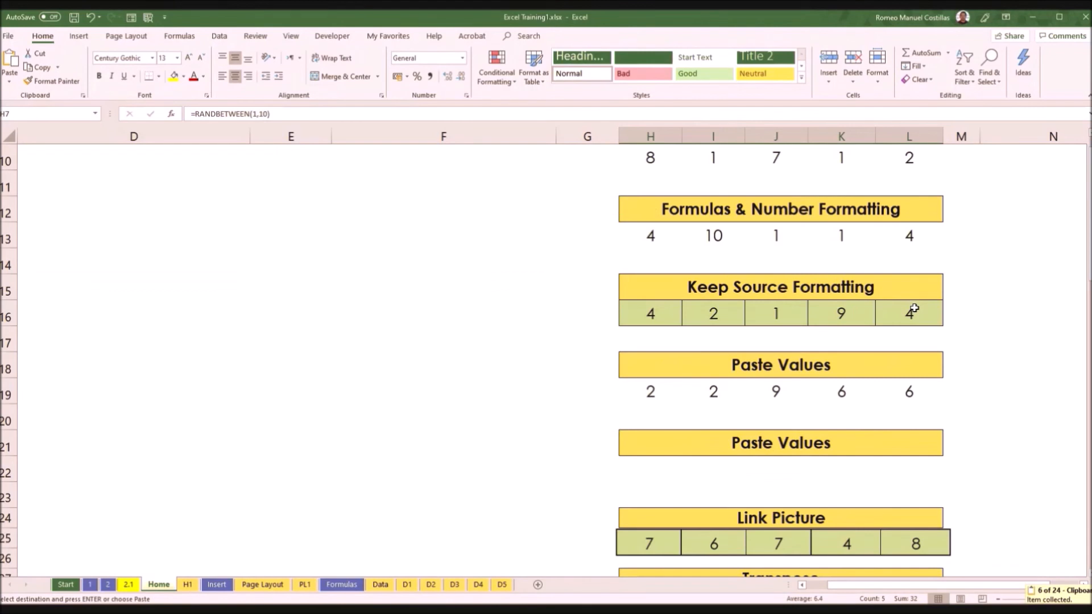
scroll(913, 310, "down", 3)
right_click(661, 371)
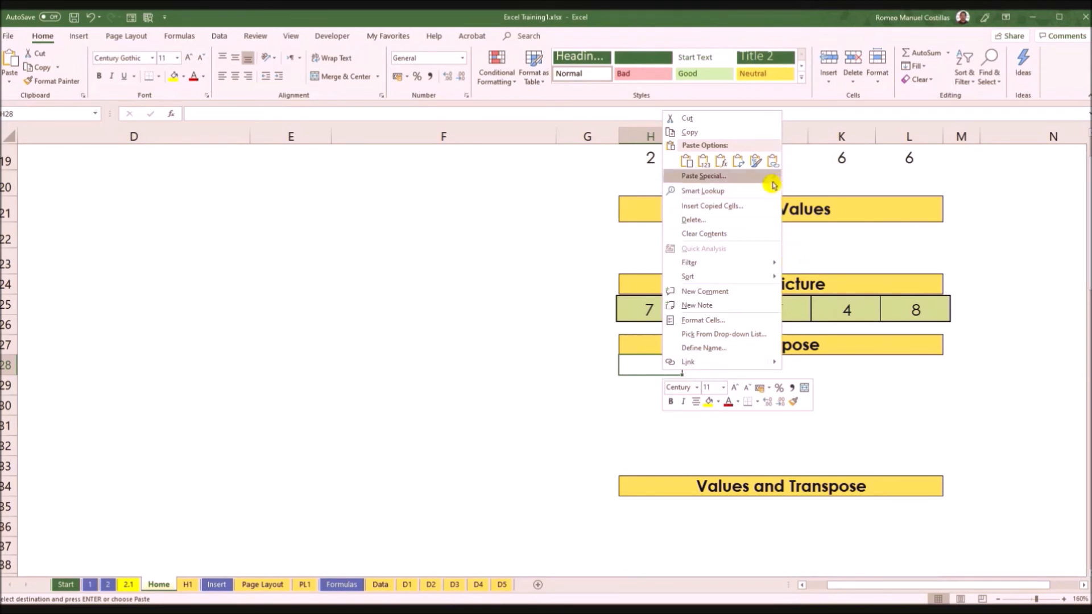
mouse_move(777, 183)
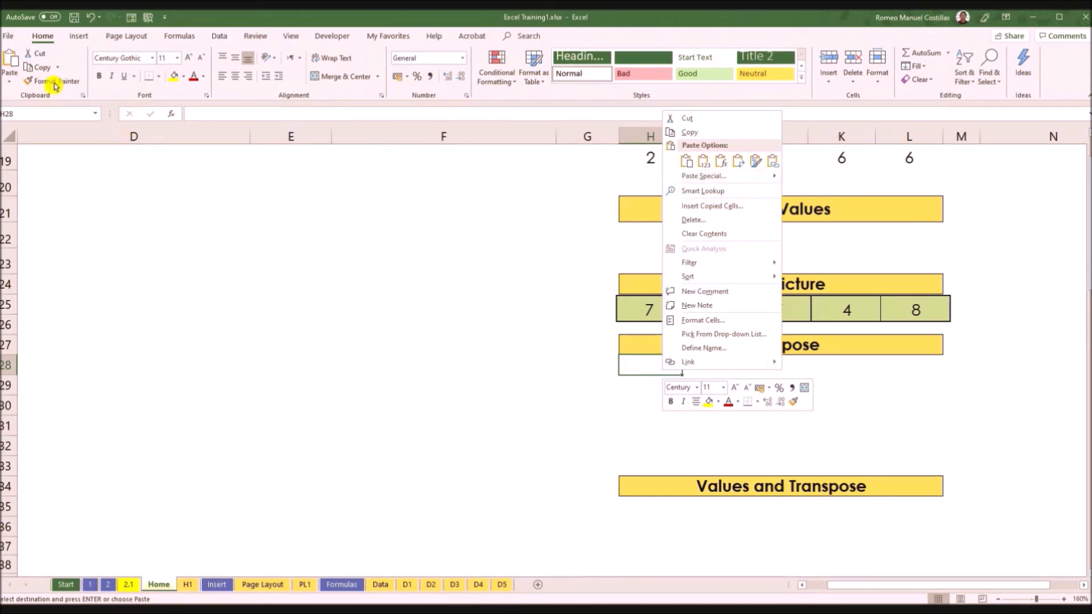
left_click(11, 87)
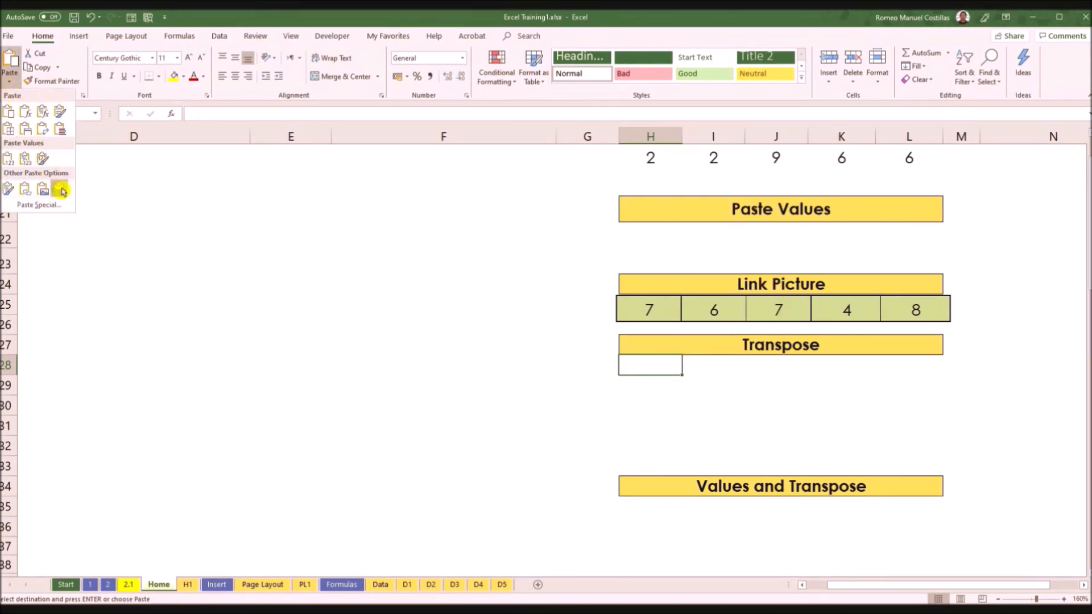
left_click(46, 208)
left_click_drag(505, 215, 374, 195)
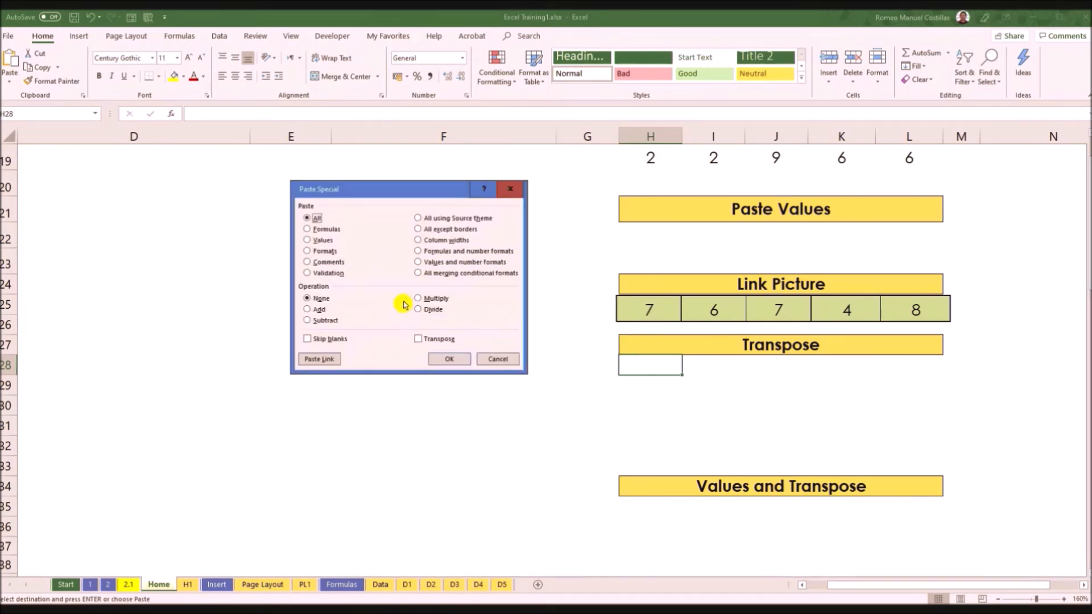
left_click(430, 339)
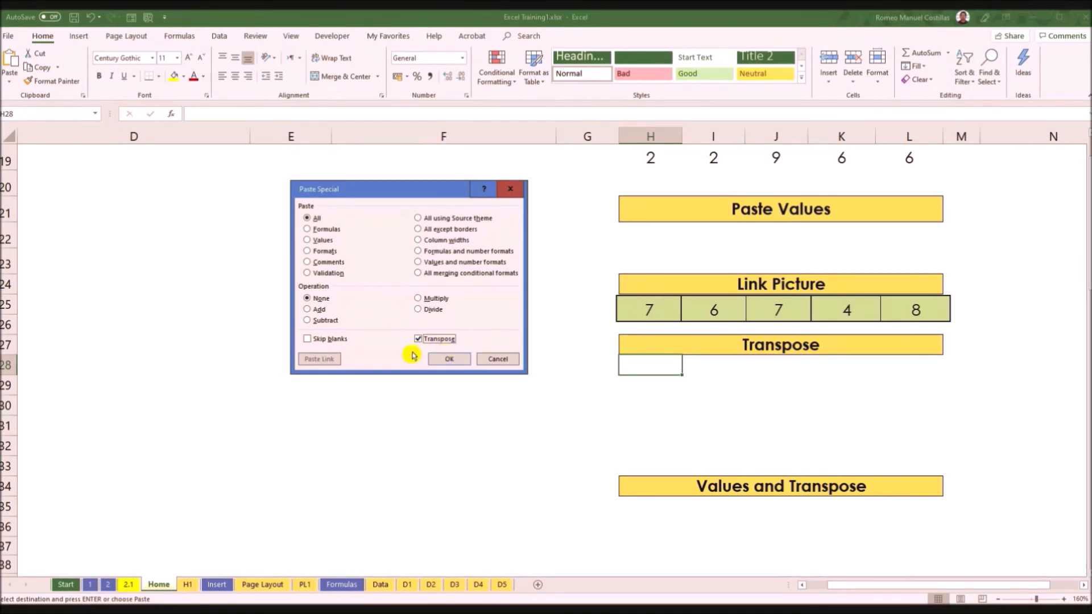
left_click(447, 360)
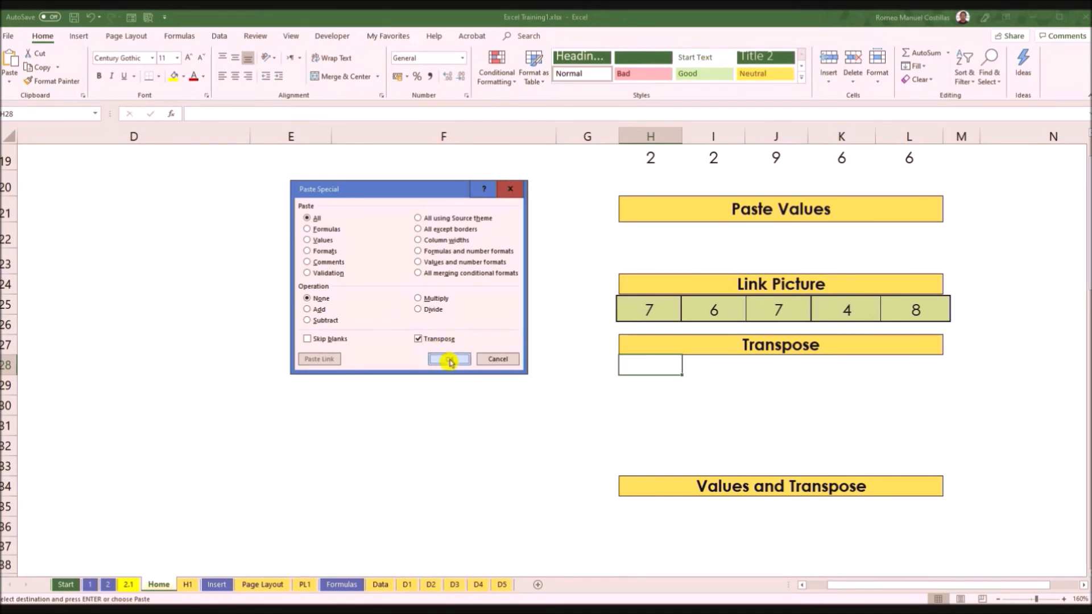
Step: Examine the formulas of the transposed cells H28 to H32 one by one
left_click(657, 364)
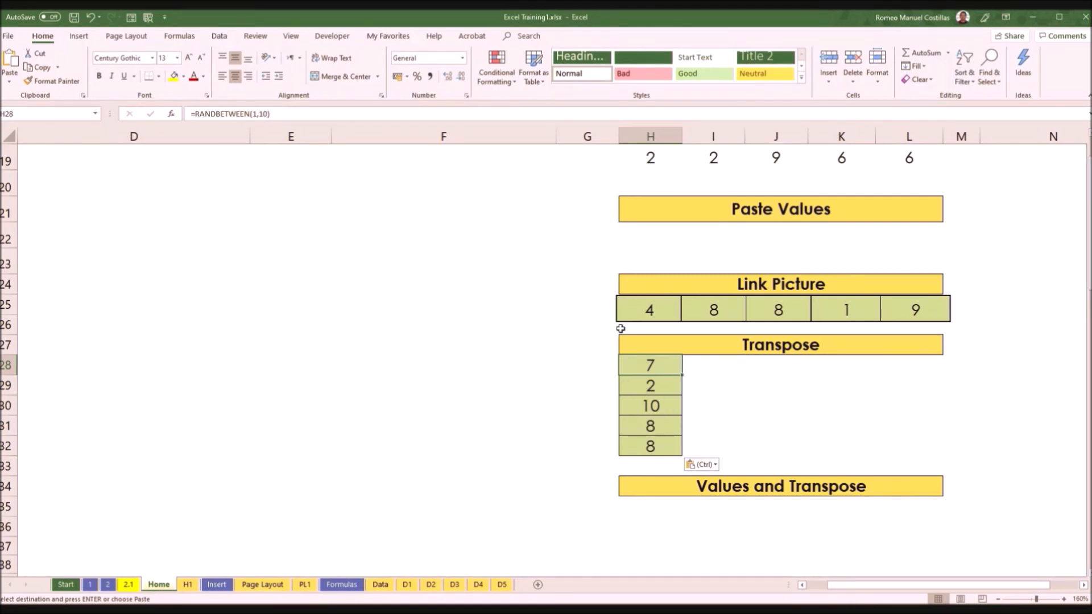
scroll(706, 317, "down", 1)
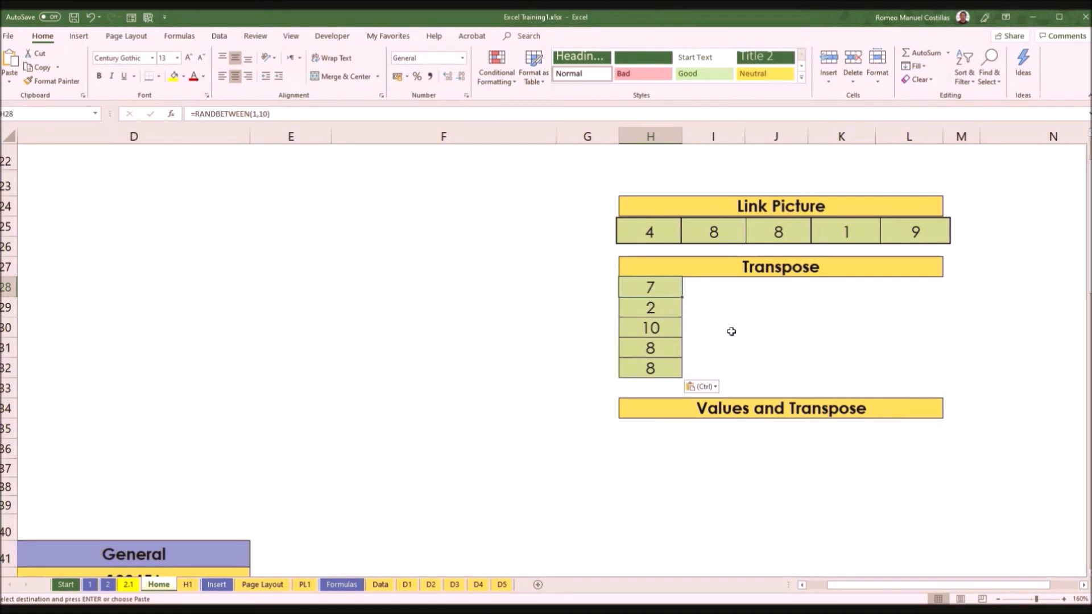
left_click(659, 309)
left_click(661, 323)
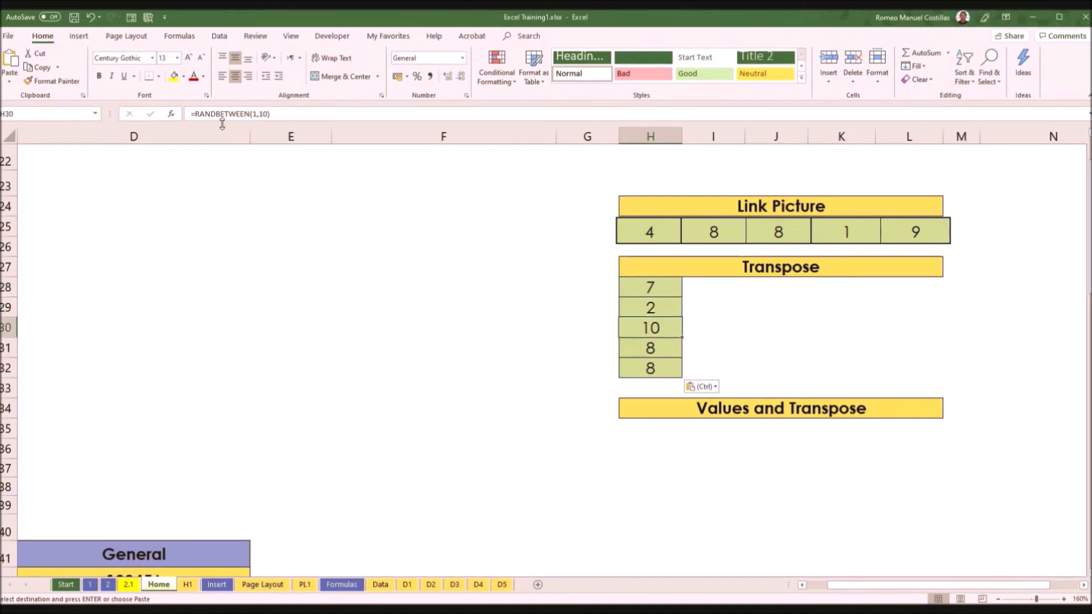
left_click(654, 353)
left_click(659, 366)
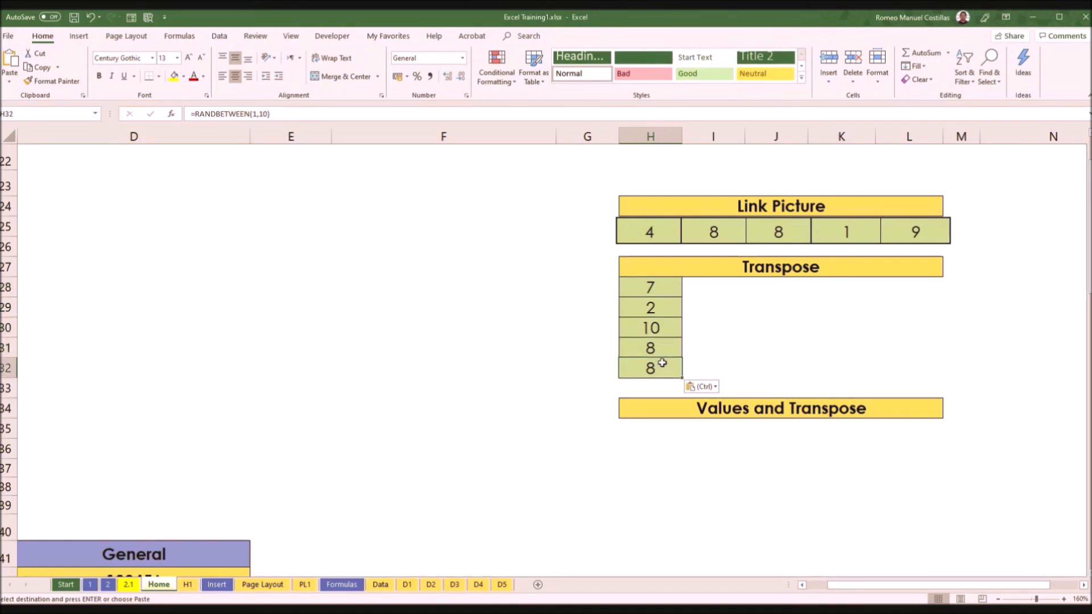
scroll(664, 358, "down", 1)
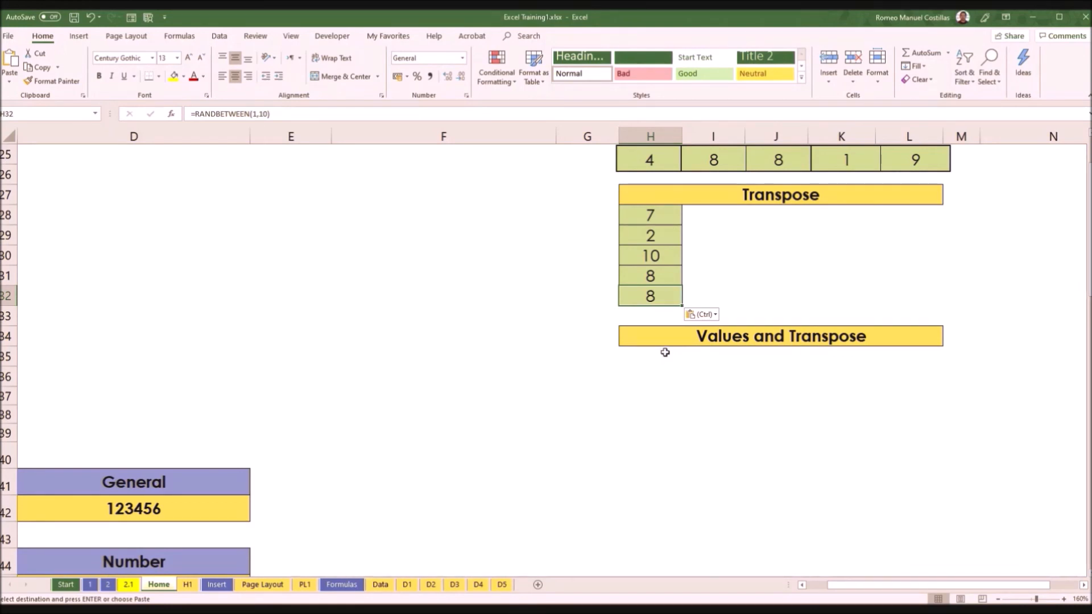
scroll(665, 353, "up", 8)
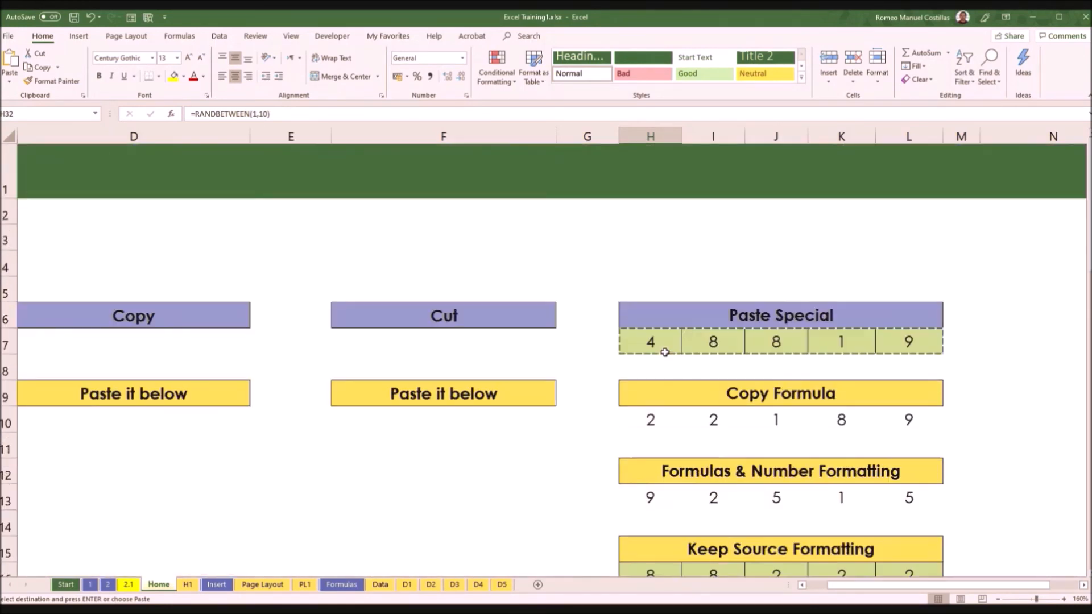
left_click_drag(664, 343, 910, 343)
scroll(975, 402, "down", 6)
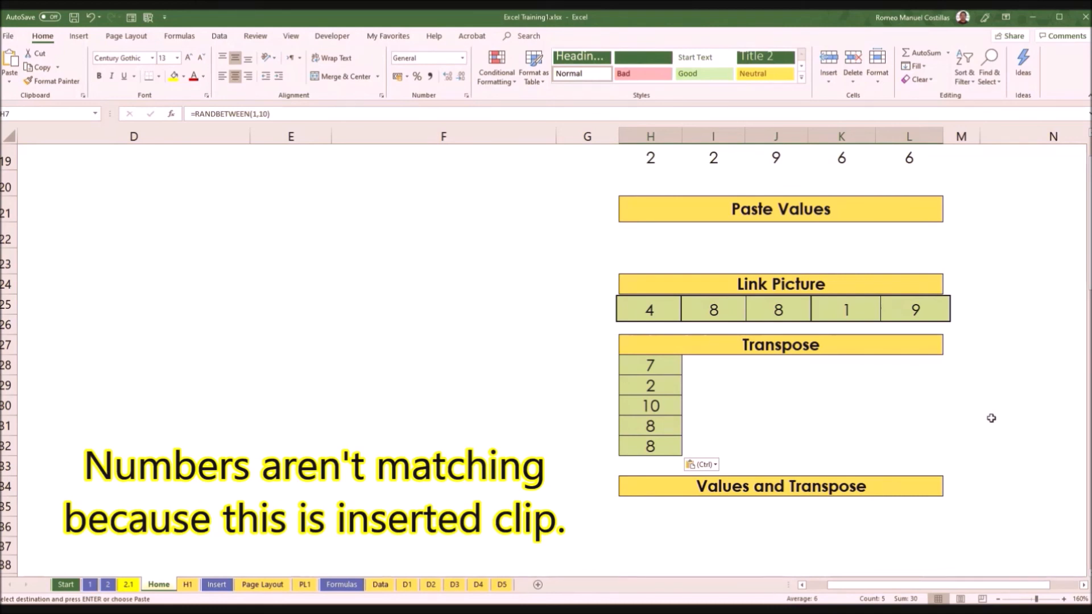
scroll(991, 418, "up", 5)
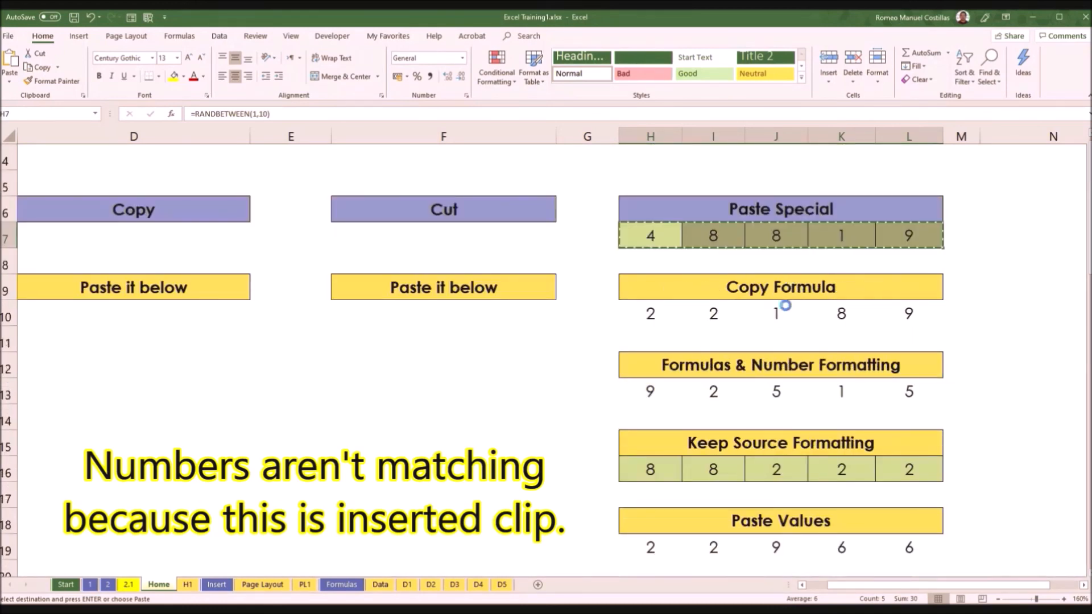
scroll(1009, 415, "down", 7)
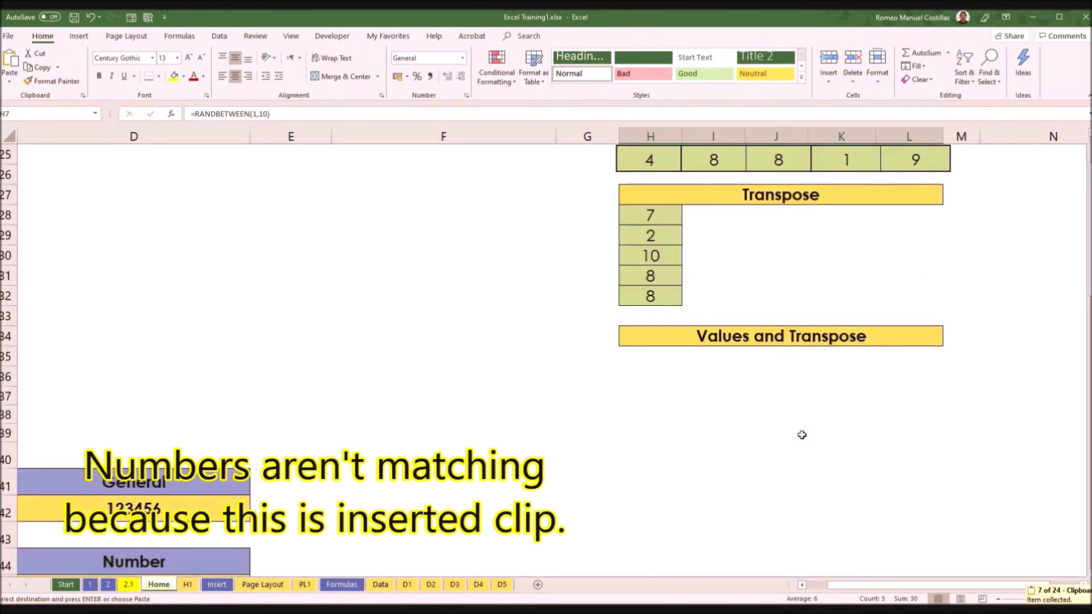
left_click(650, 357)
right_click(651, 357)
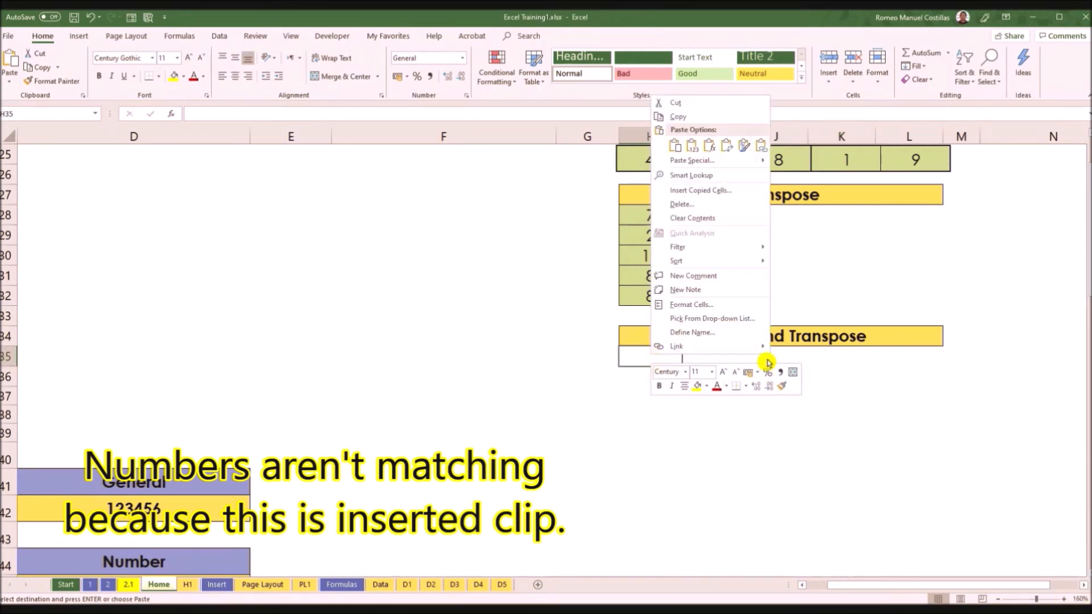
key("Escape")
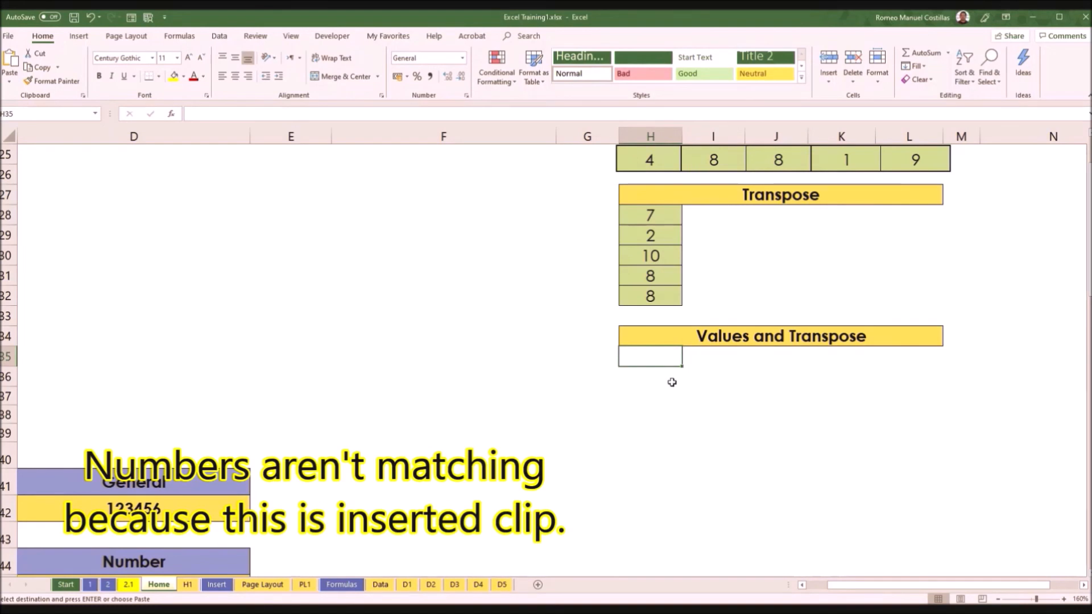
Step: Copy the source range H7:L7 and paste it at H35 under Values and Transpose, using Paste Special with Values and Transpose
scroll(760, 350, "up", 8)
left_click_drag(662, 342, 918, 340)
scroll(858, 374, "down", 3)
scroll(857, 374, "down", 3)
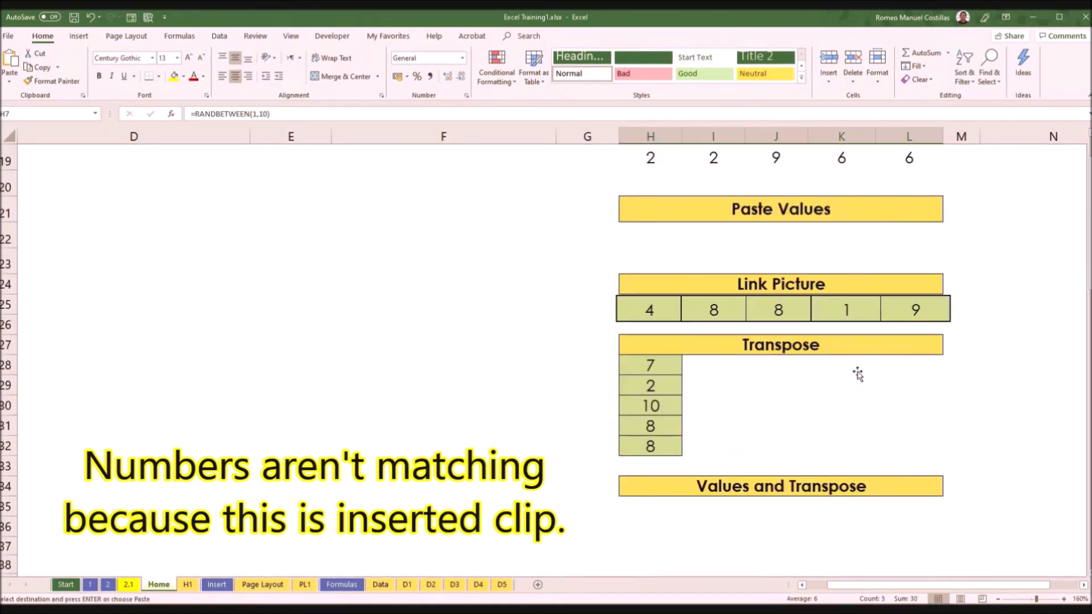
scroll(802, 373, "down", 3)
right_click(654, 294)
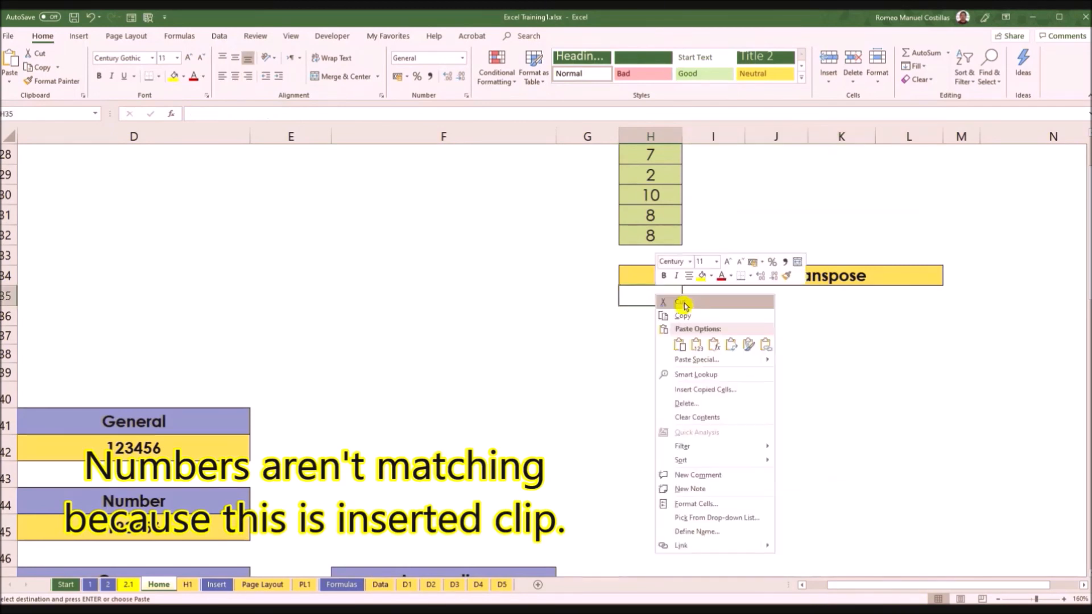
left_click(721, 362)
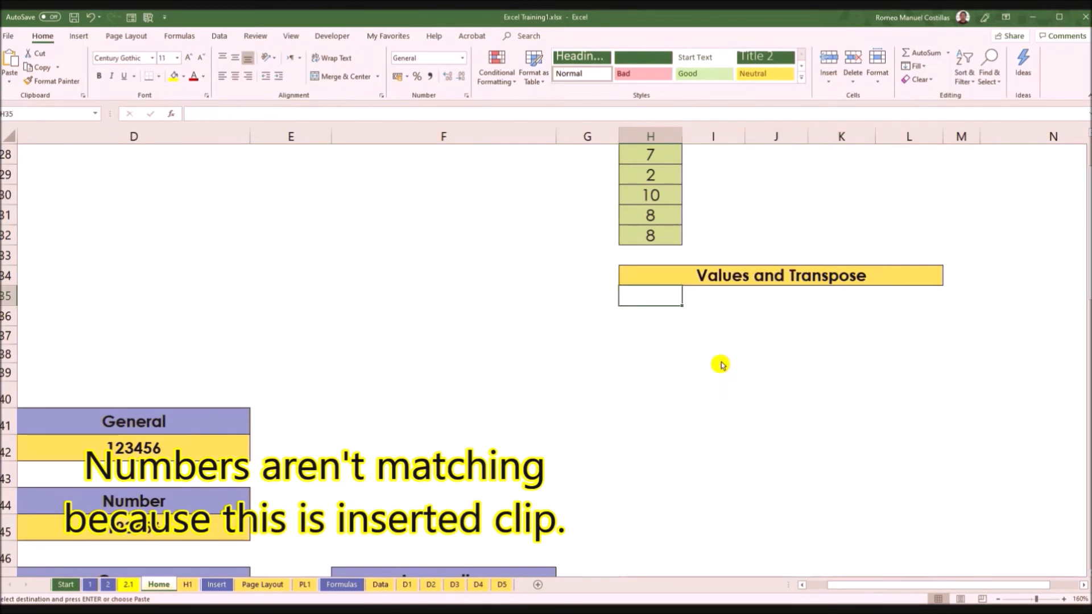
left_click_drag(709, 271, 384, 204)
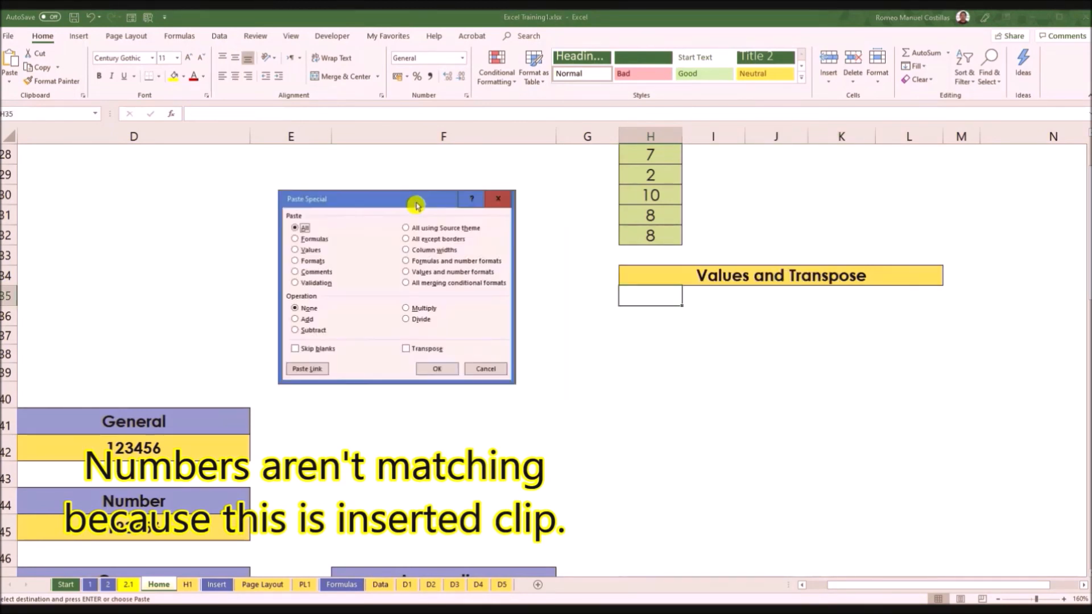
left_click(296, 251)
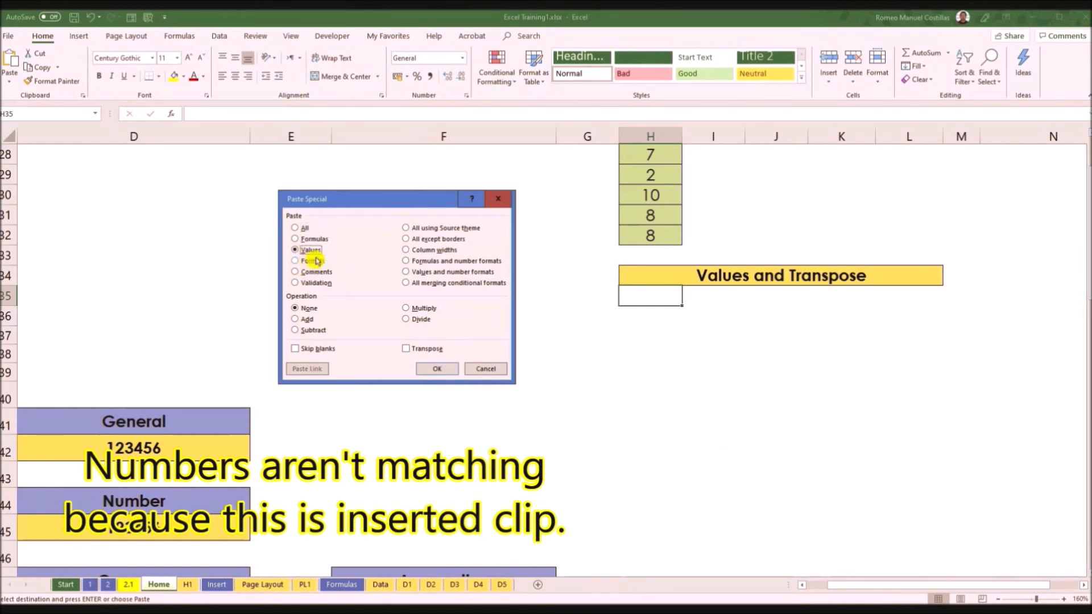
left_click(408, 351)
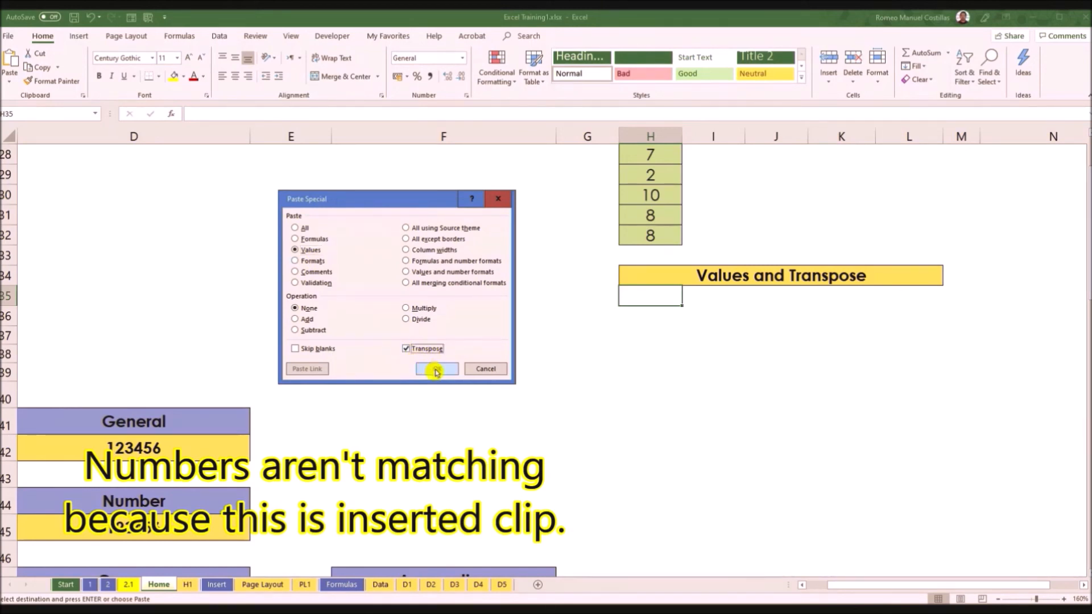
left_click(436, 370)
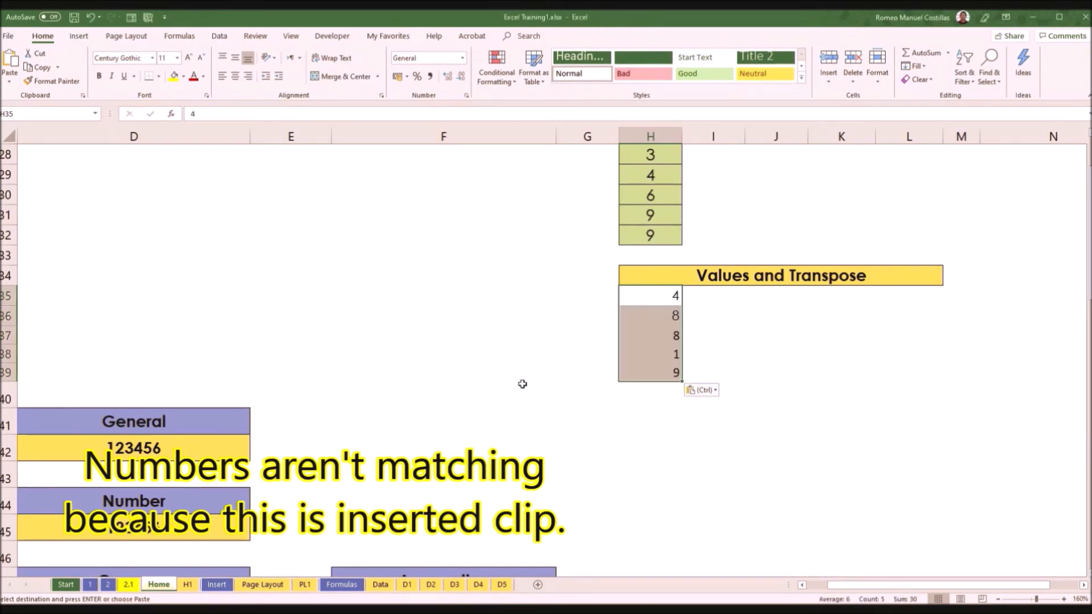